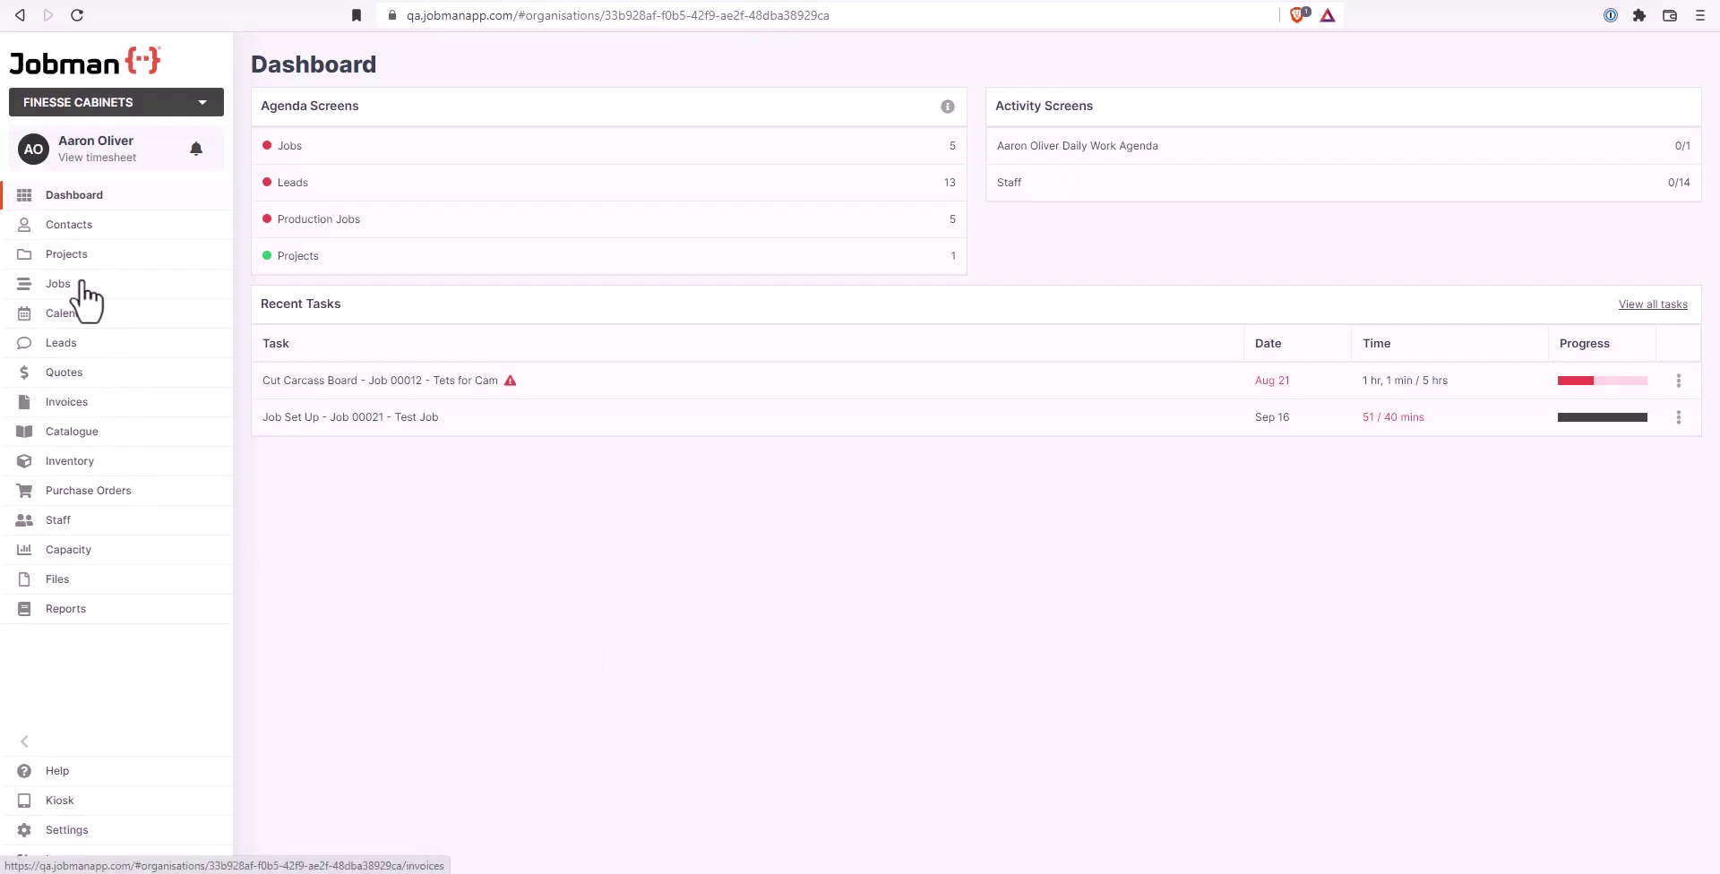
Step: Open the Invoice 2 template from the Invoice category of the organisation's template settings
click(68, 835)
scroll(385, 249, down, 3)
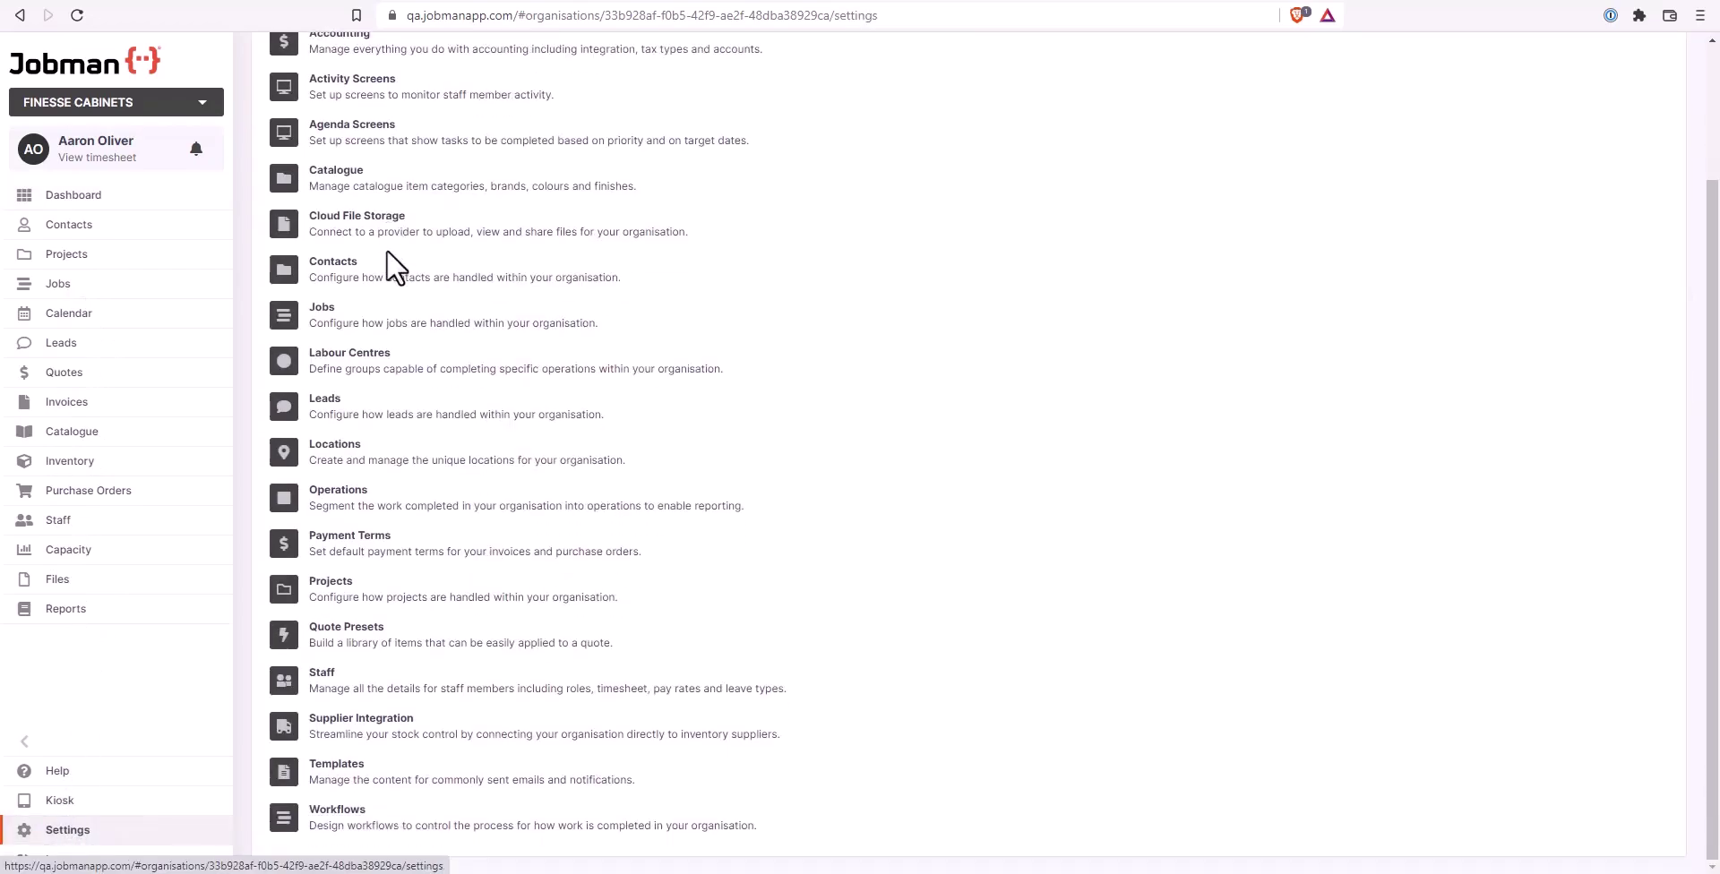
click(336, 770)
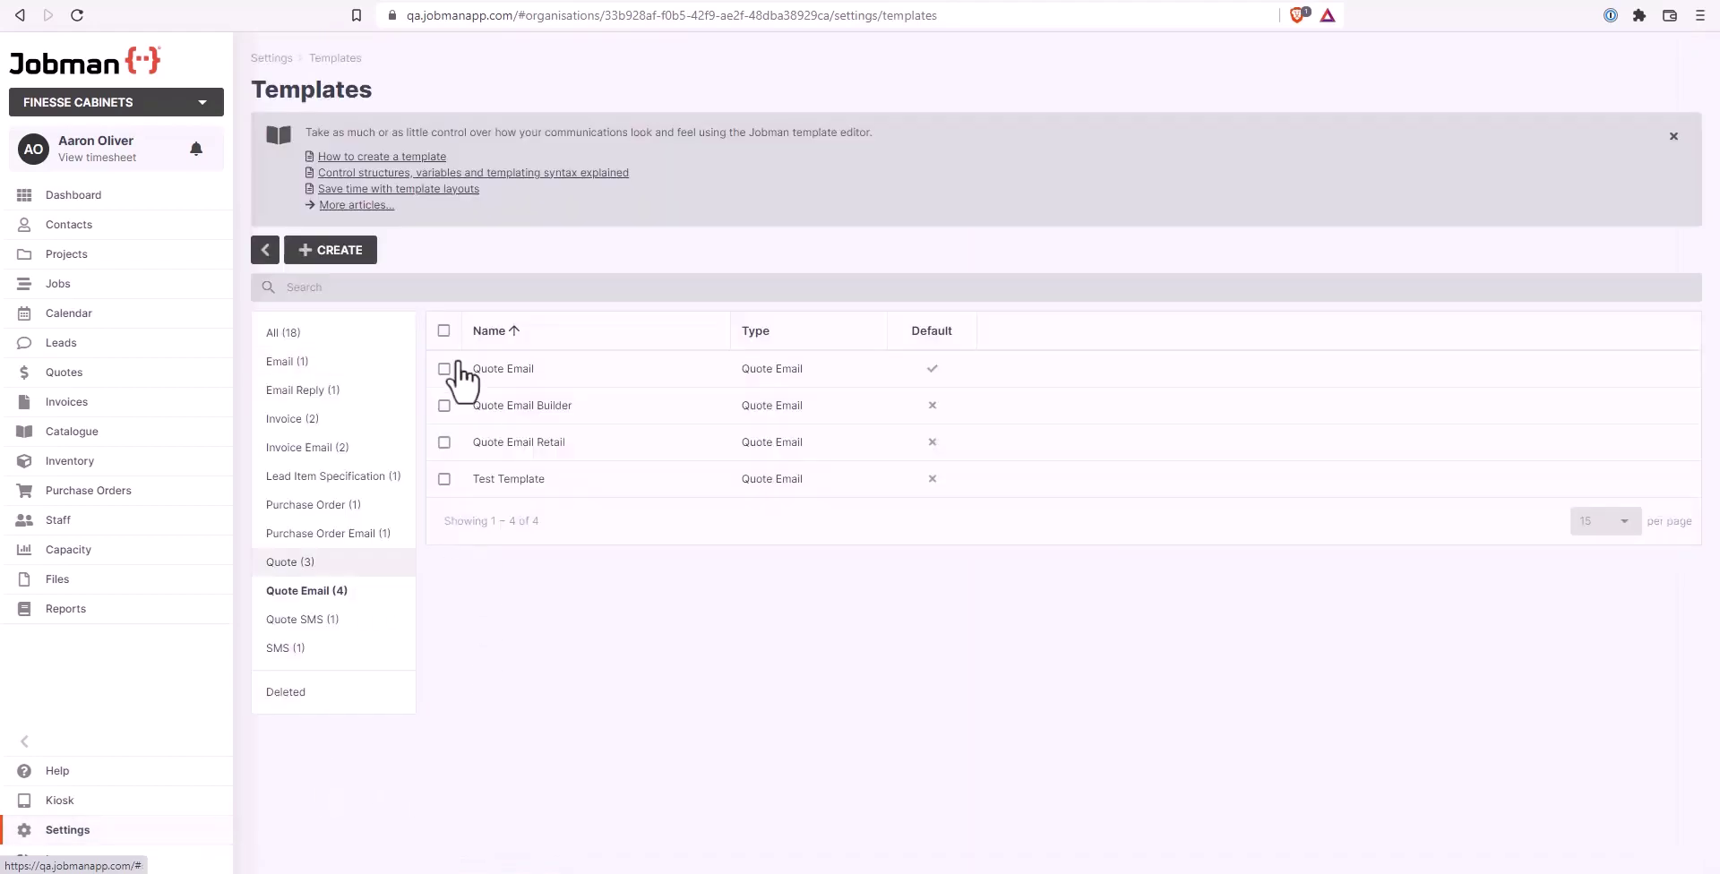
click(368, 333)
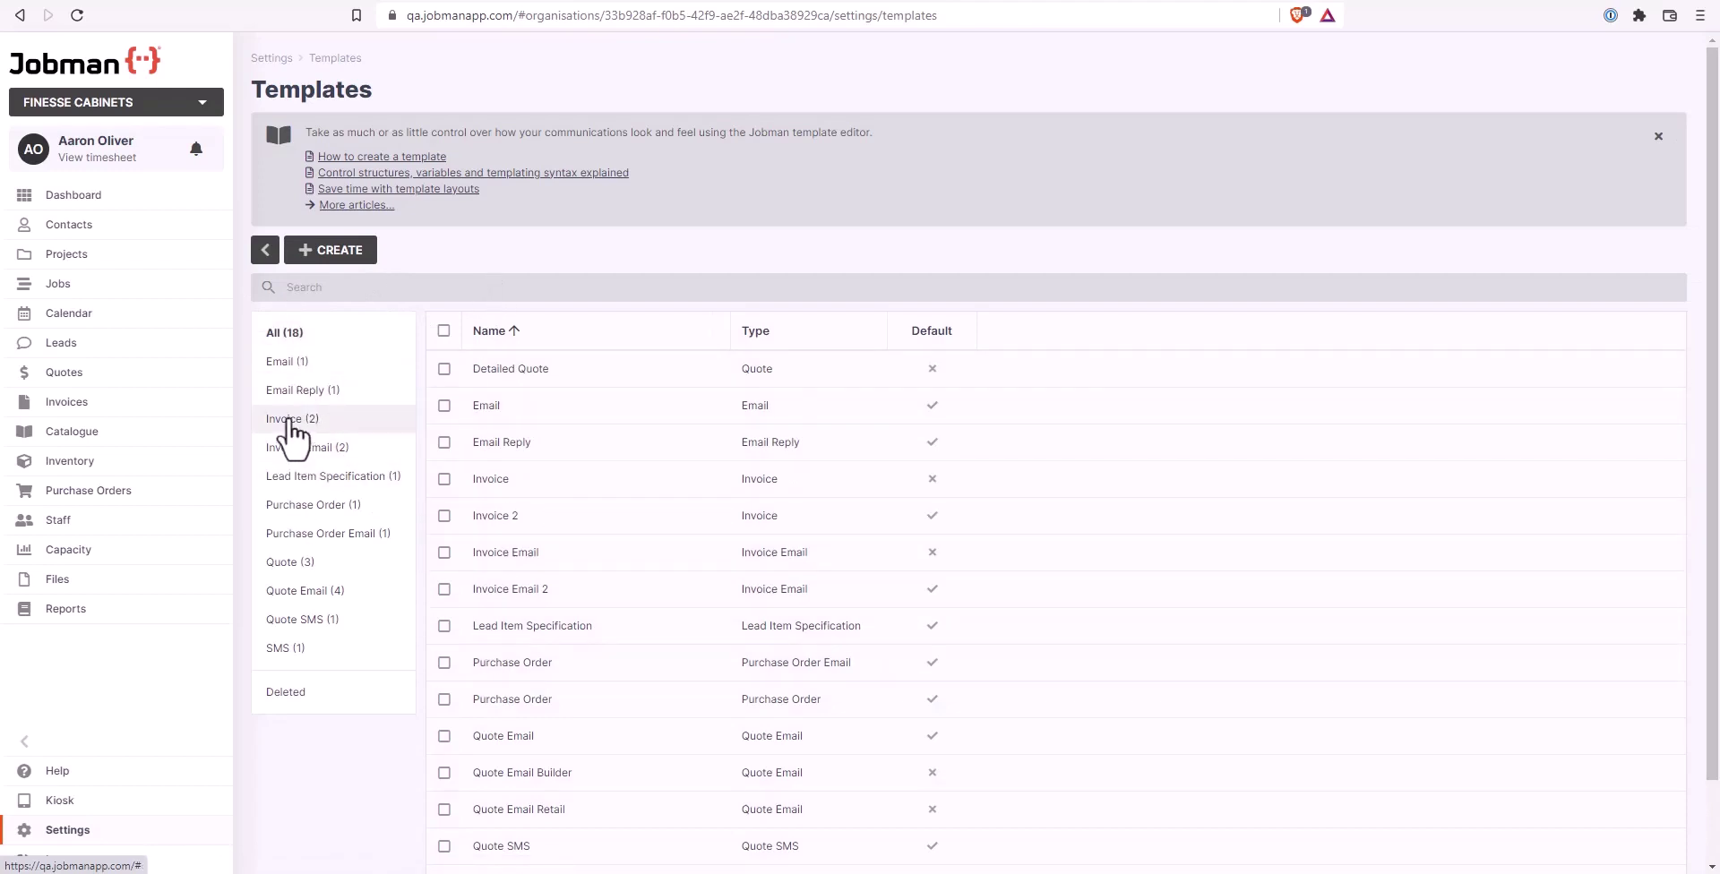
click(285, 423)
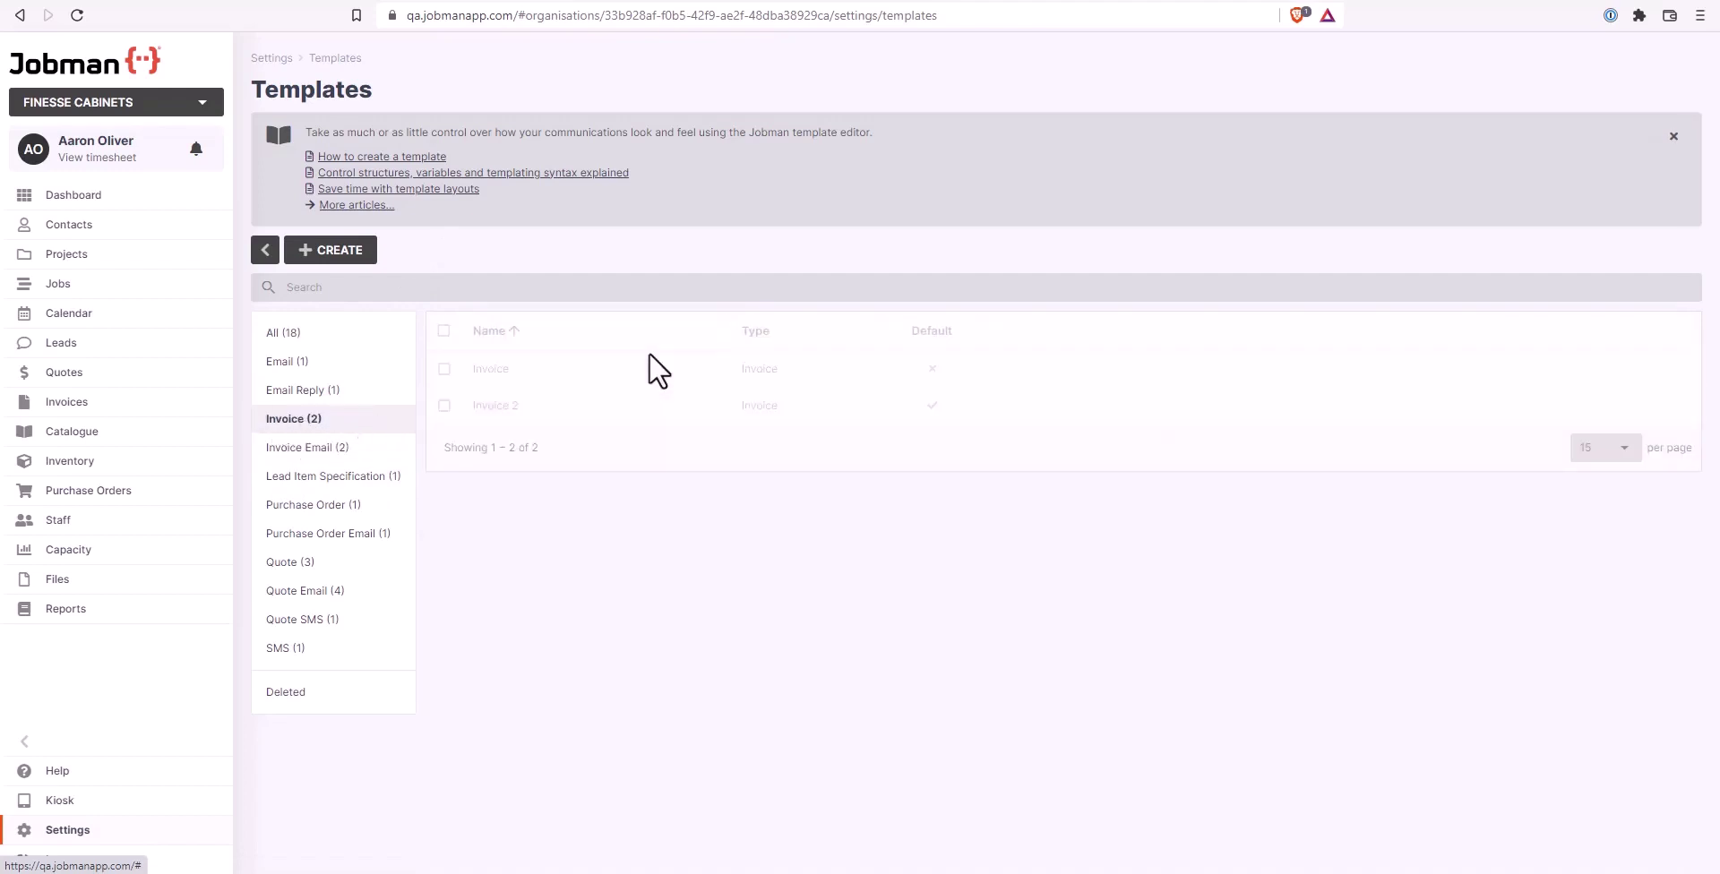
click(497, 406)
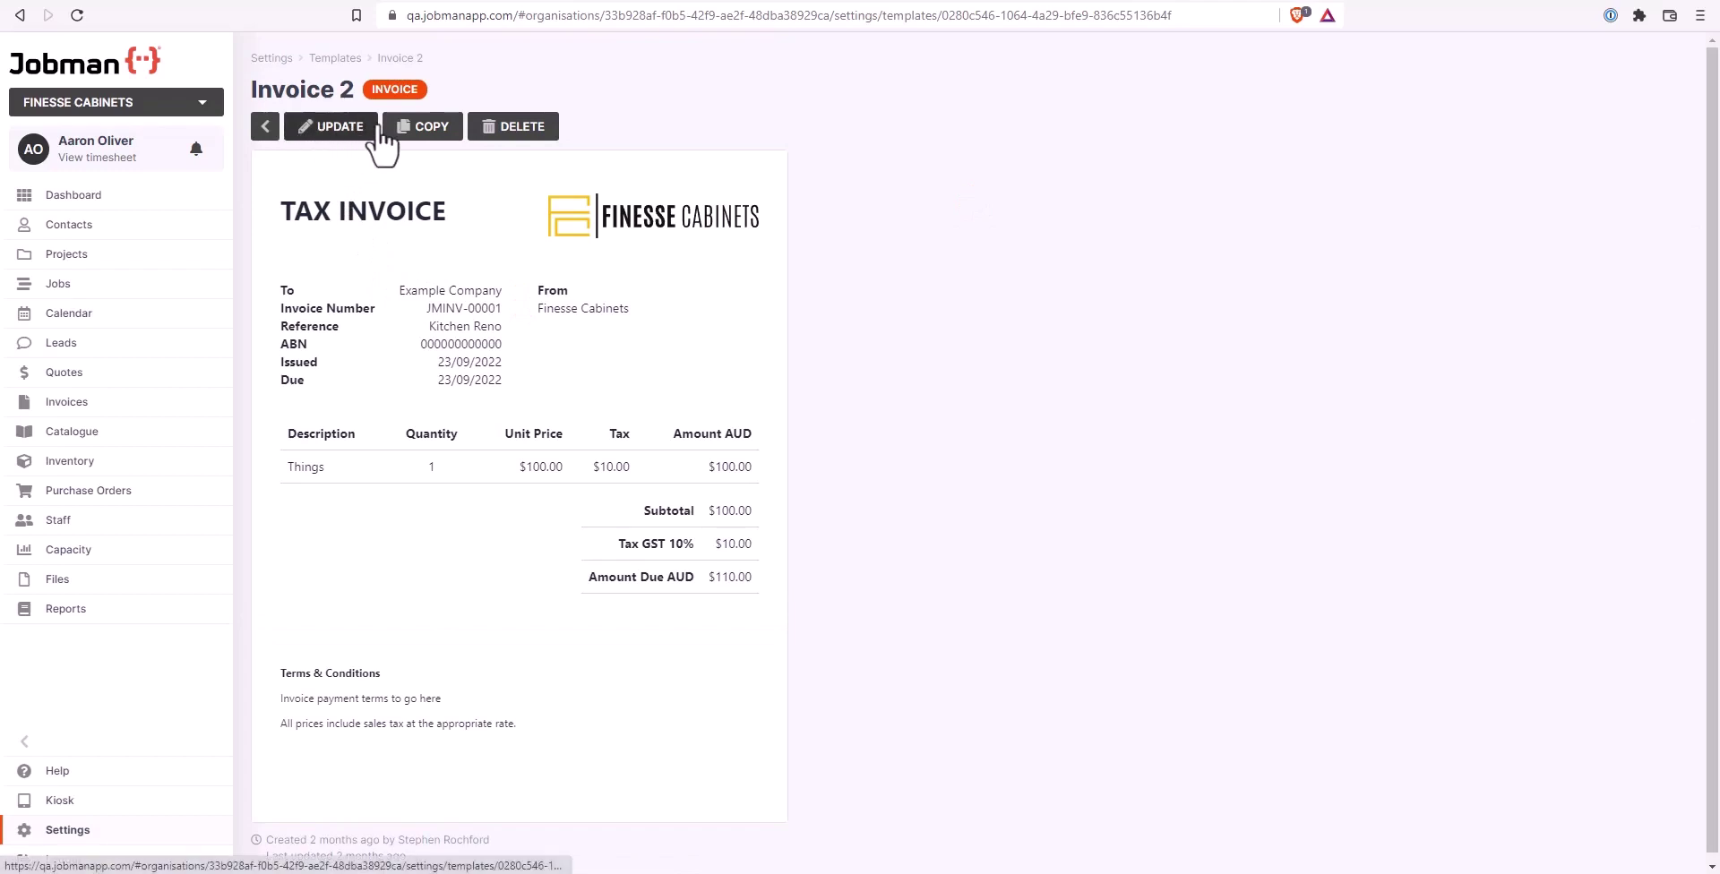
Step: Add "<p>Please note: Payments must be made in 7 days to avoid late payment fees.<p>" below the sales tax line in the Invoice 2 template code
click(332, 132)
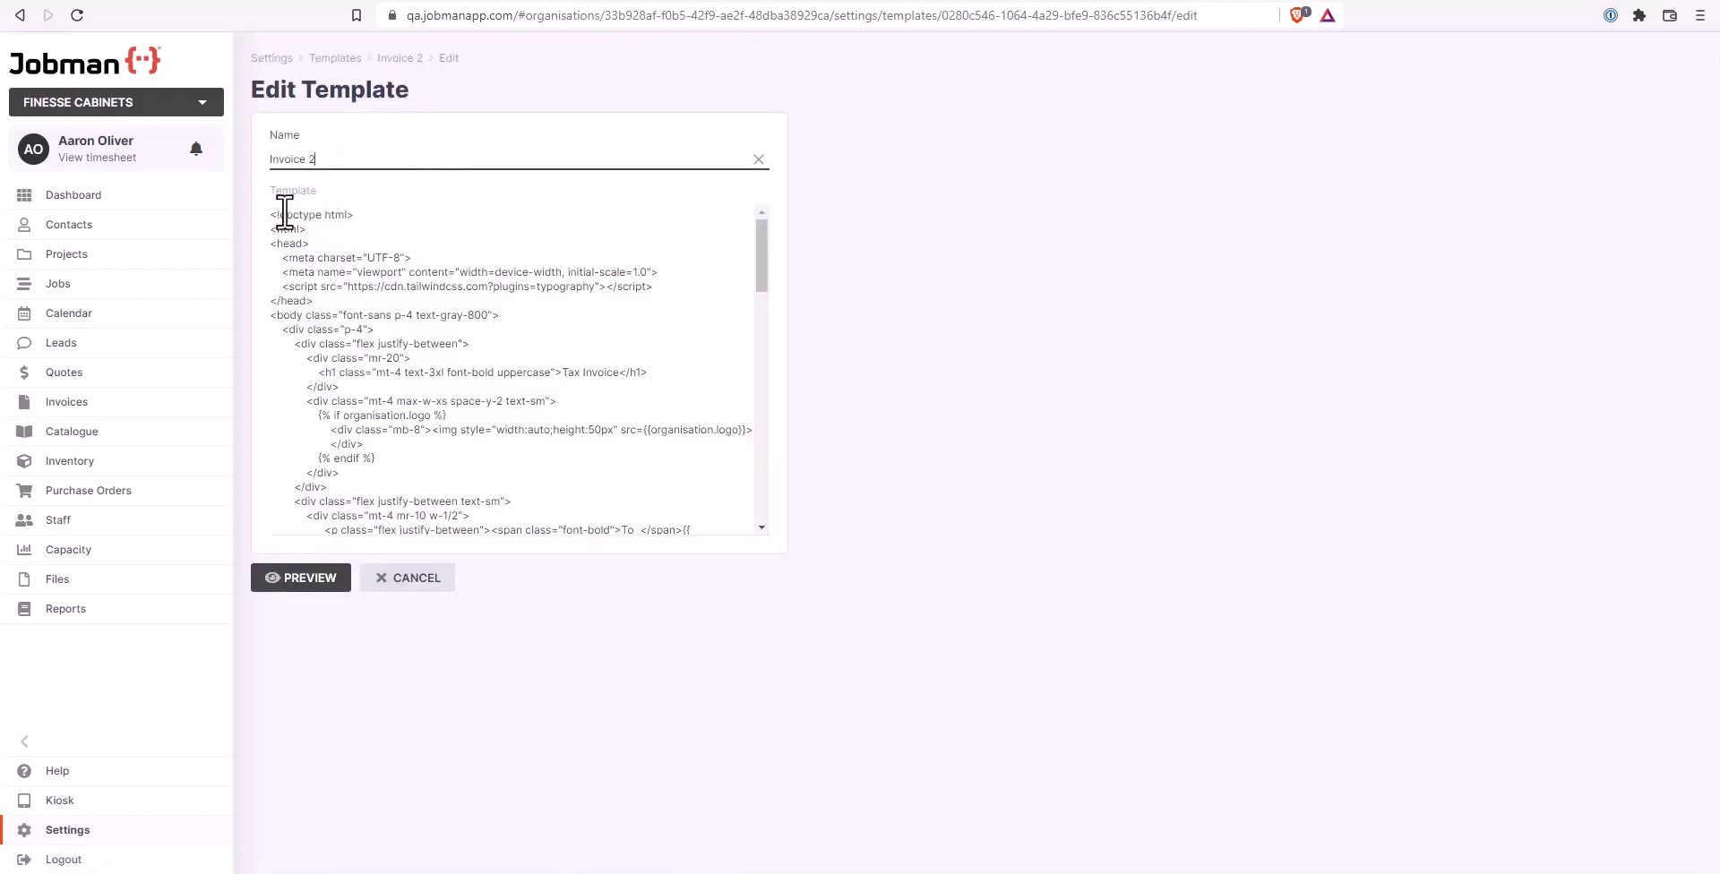
scroll(319, 330, down, 8)
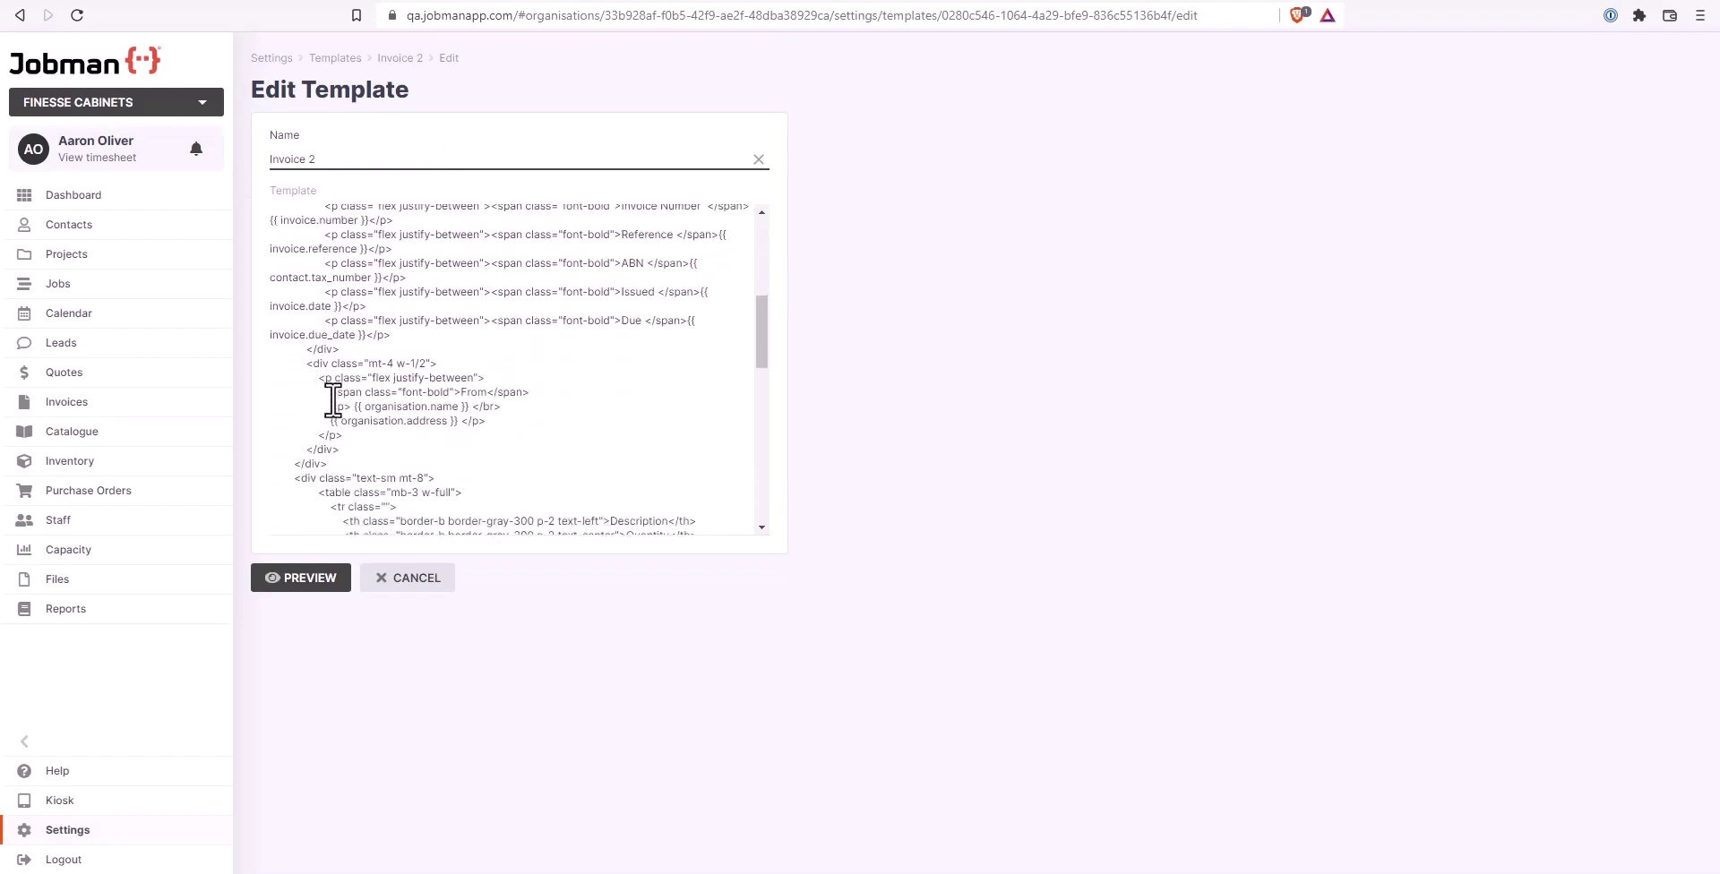
scroll(329, 388, up, 10)
scroll(362, 486, down, 10)
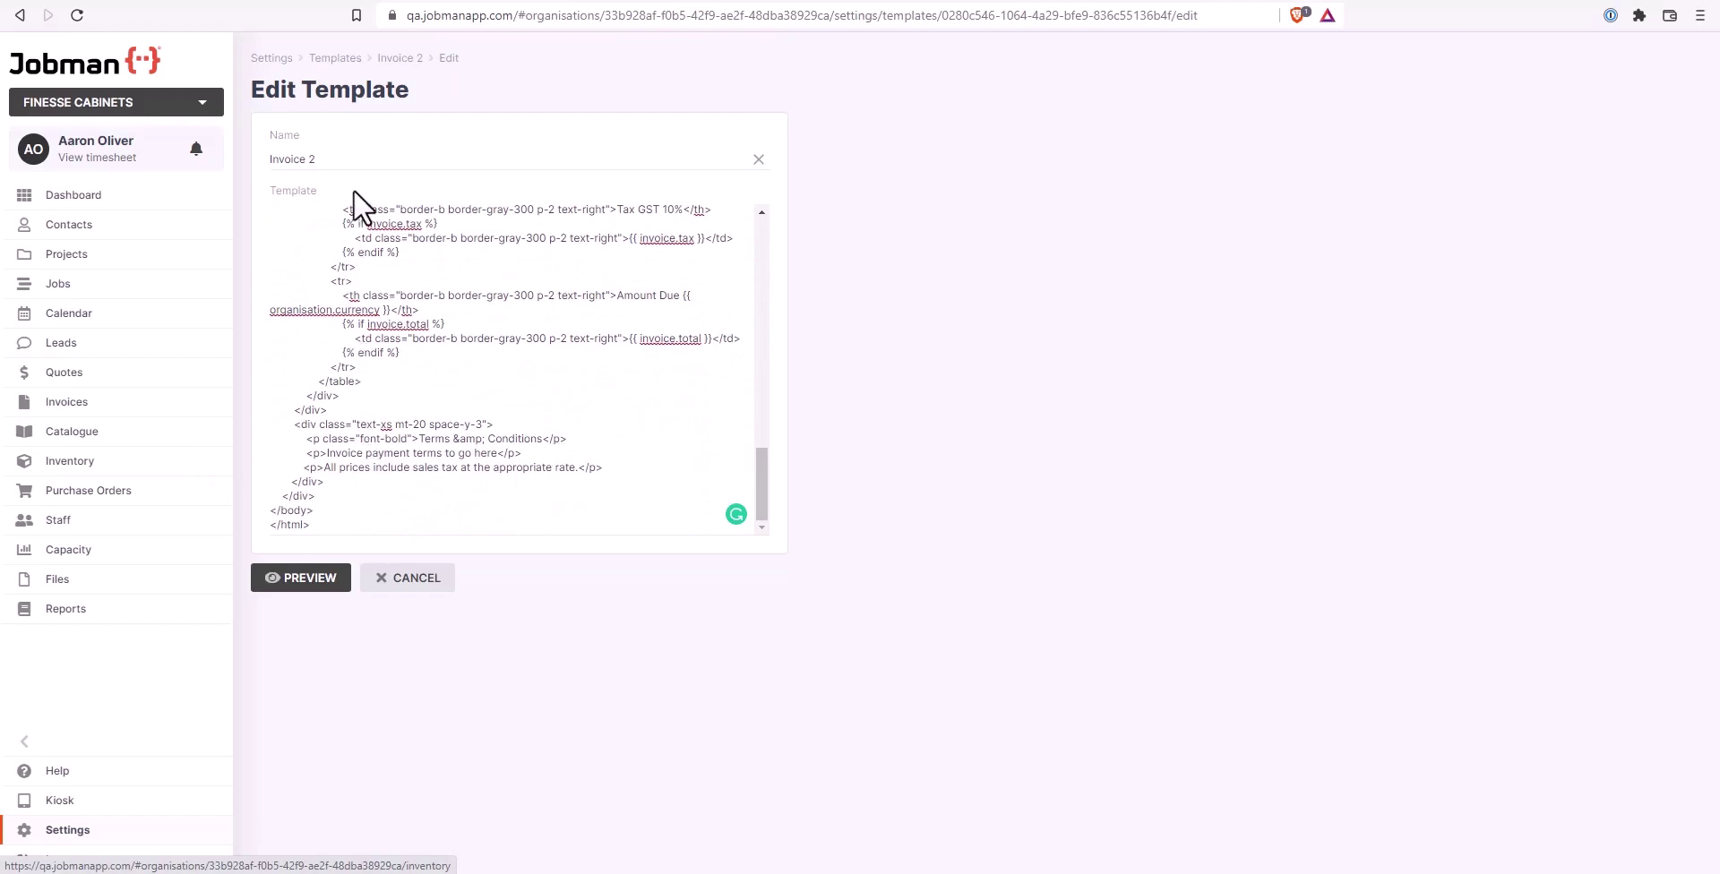
scroll(369, 403, up, 3)
scroll(376, 450, down, 3)
click(612, 467)
text(<p>Please note: Payments must be made in 7 days to avoid late payment fees.<p>)
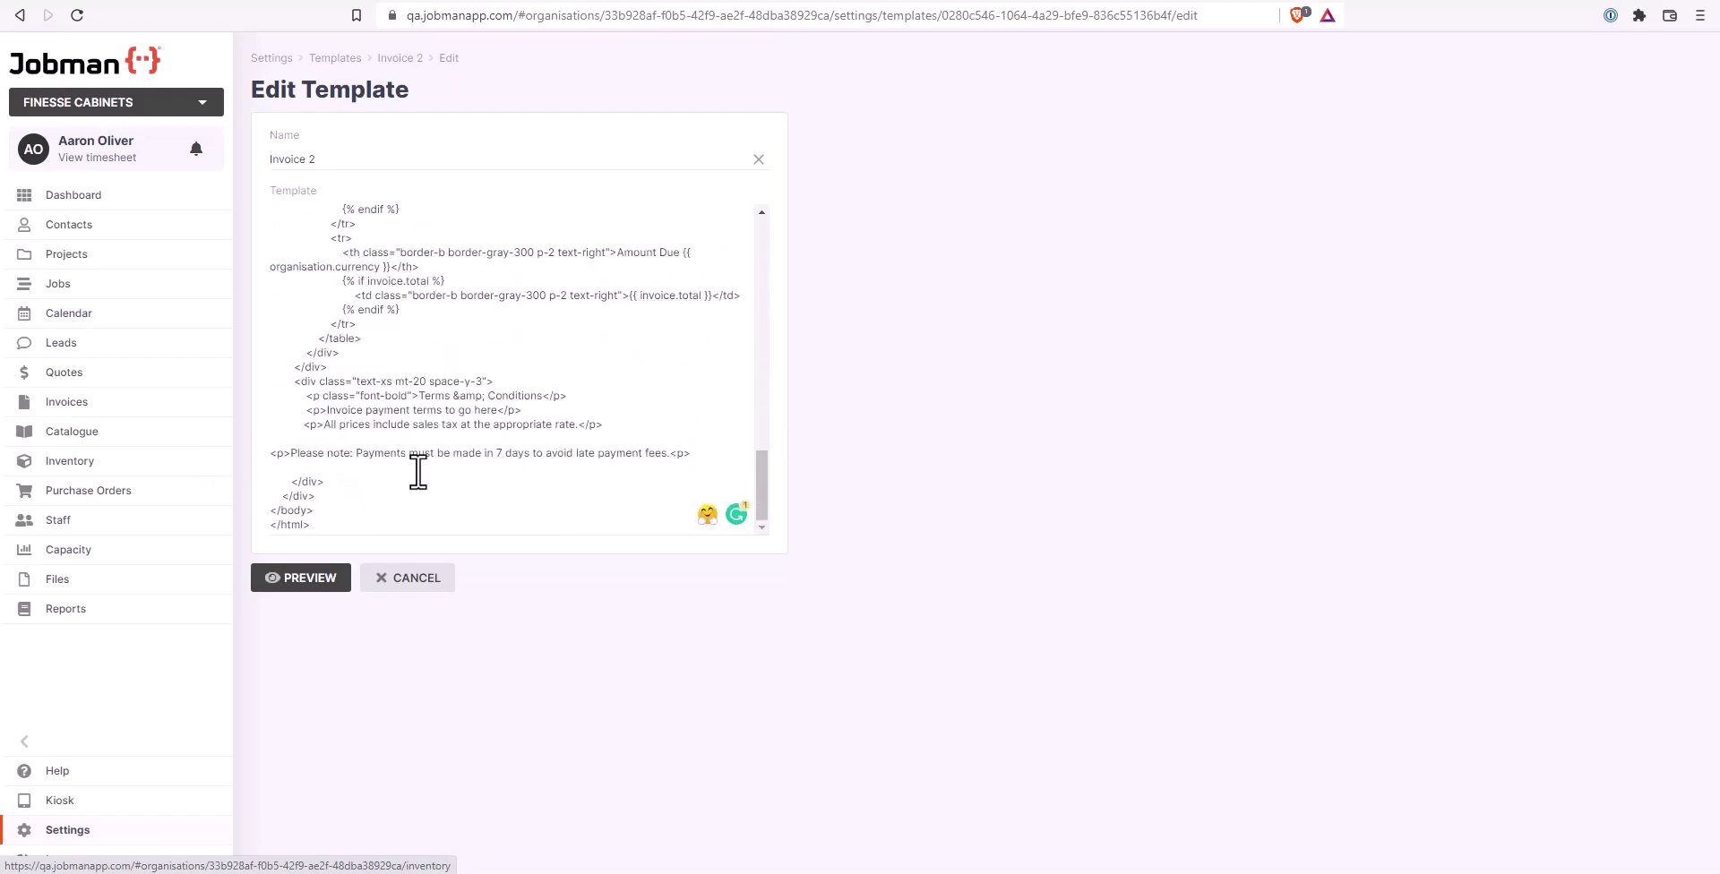
triple_click(699, 455)
drag(578, 449, 304, 458)
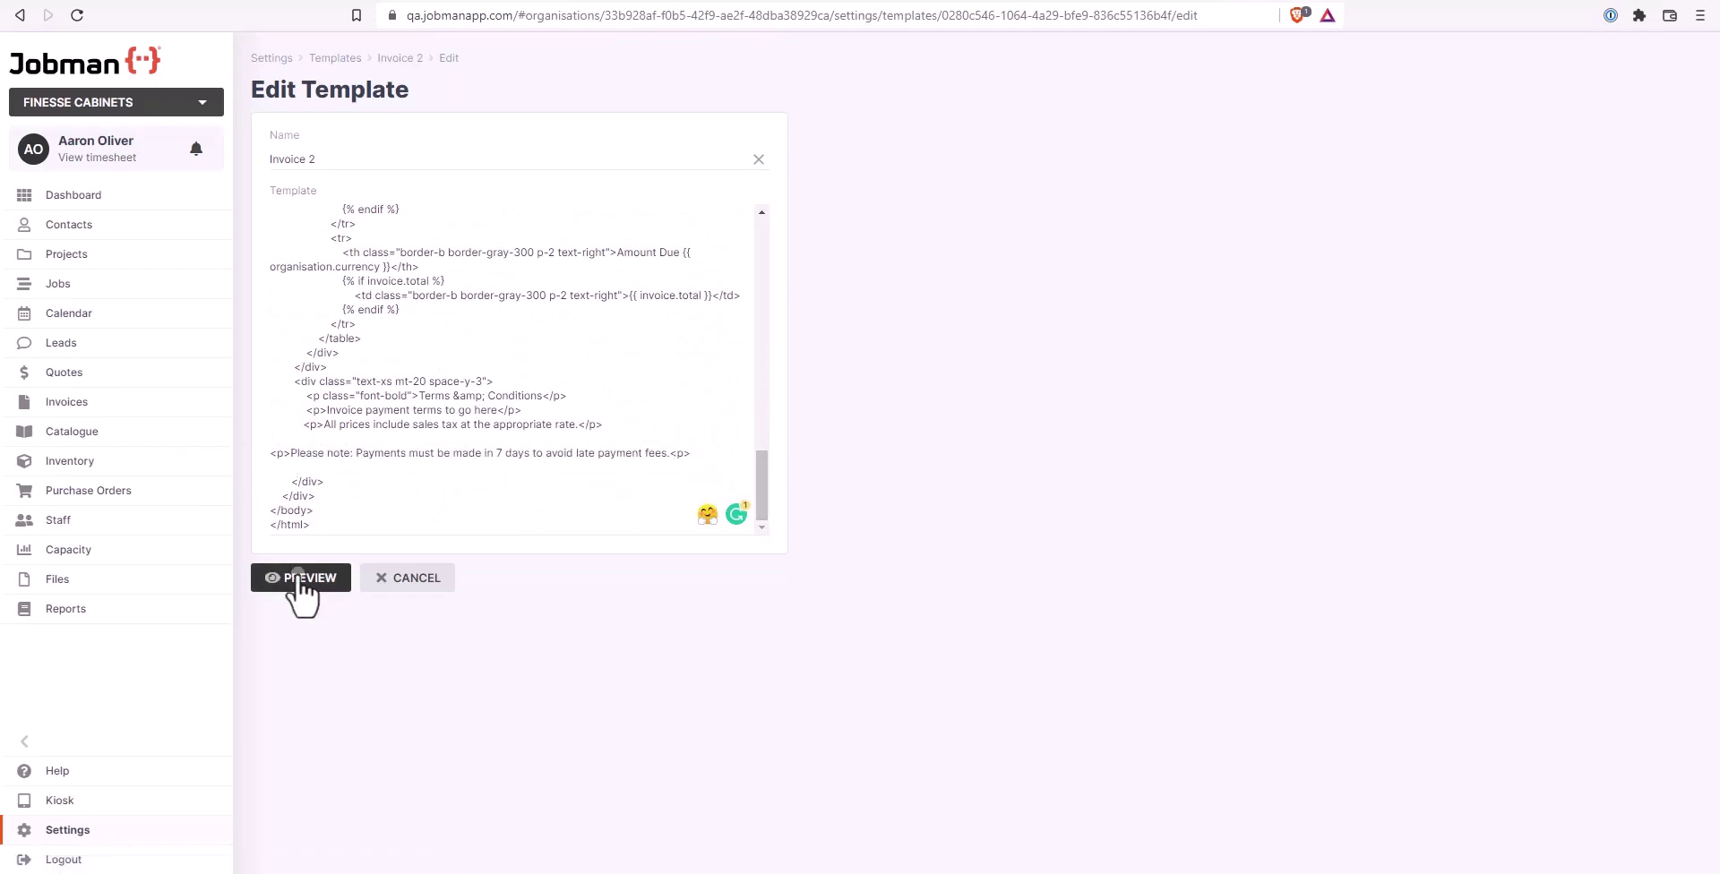
Step: Preview the Invoice 2 template, check the payment note under Terms & Conditions, and save the changes
click(301, 580)
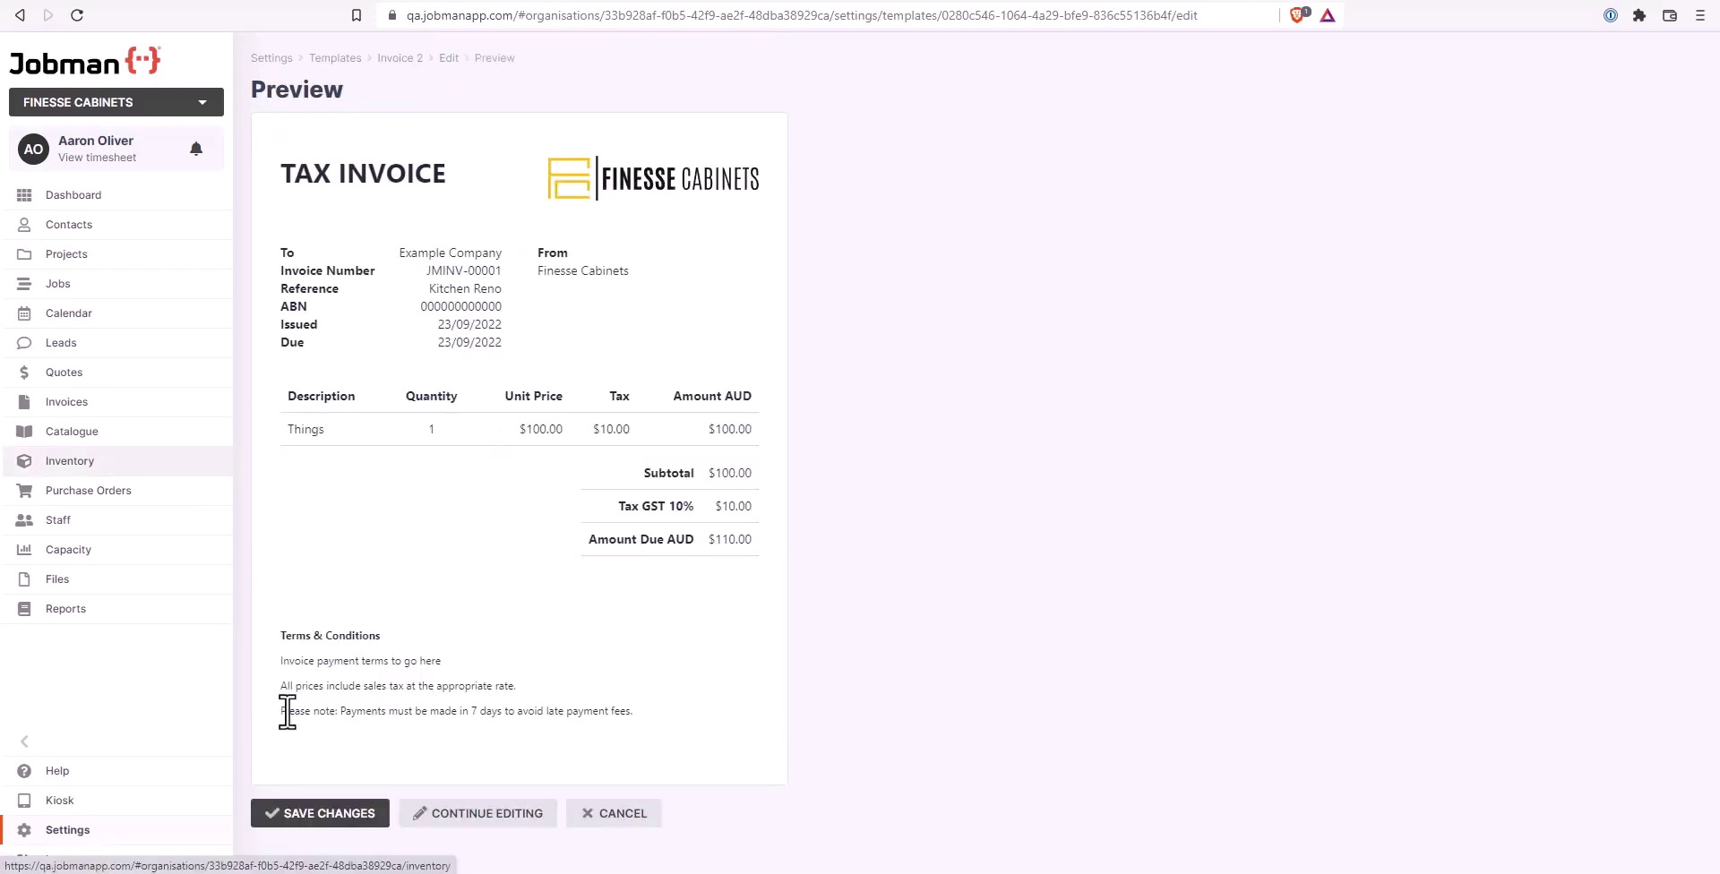
drag(282, 712, 642, 713)
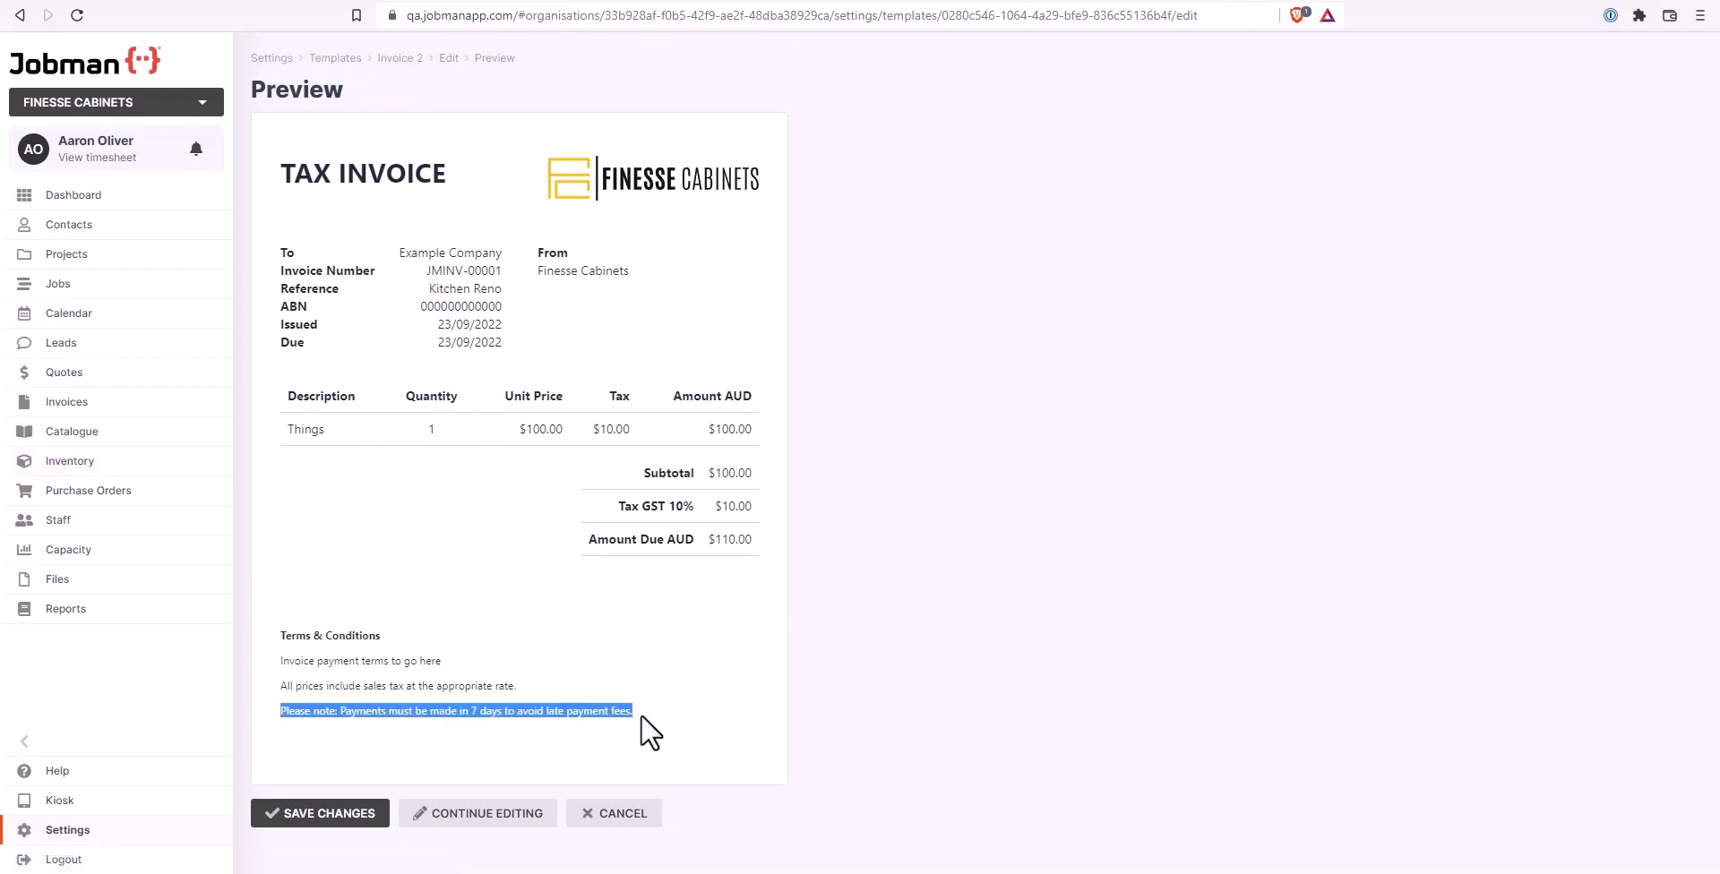
click(503, 732)
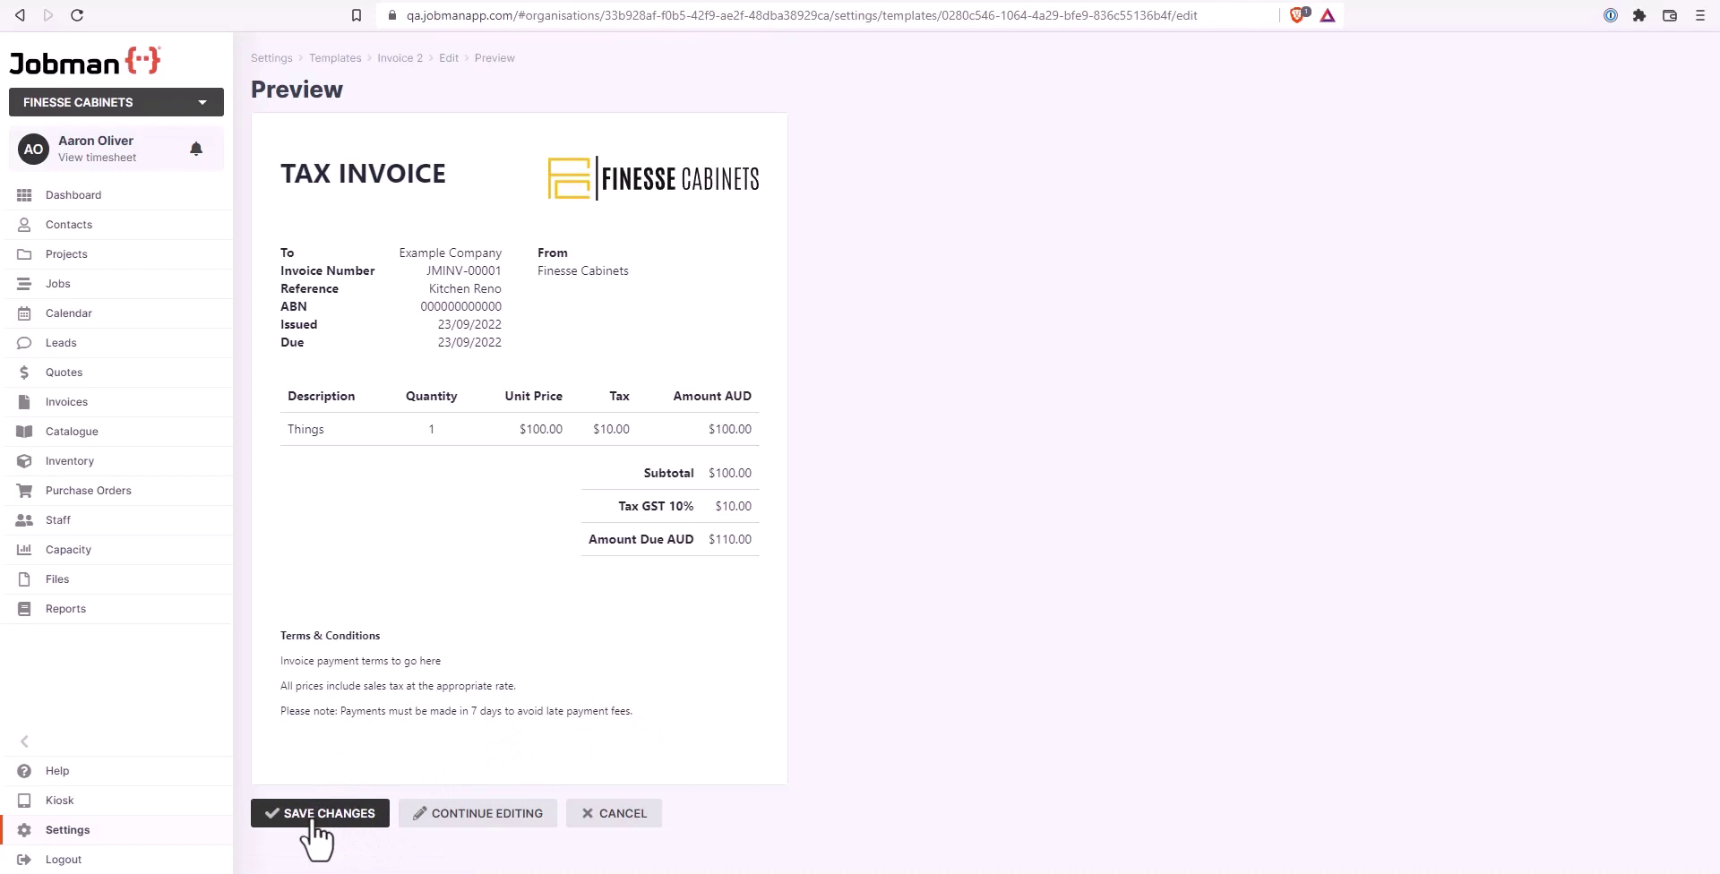
click(314, 818)
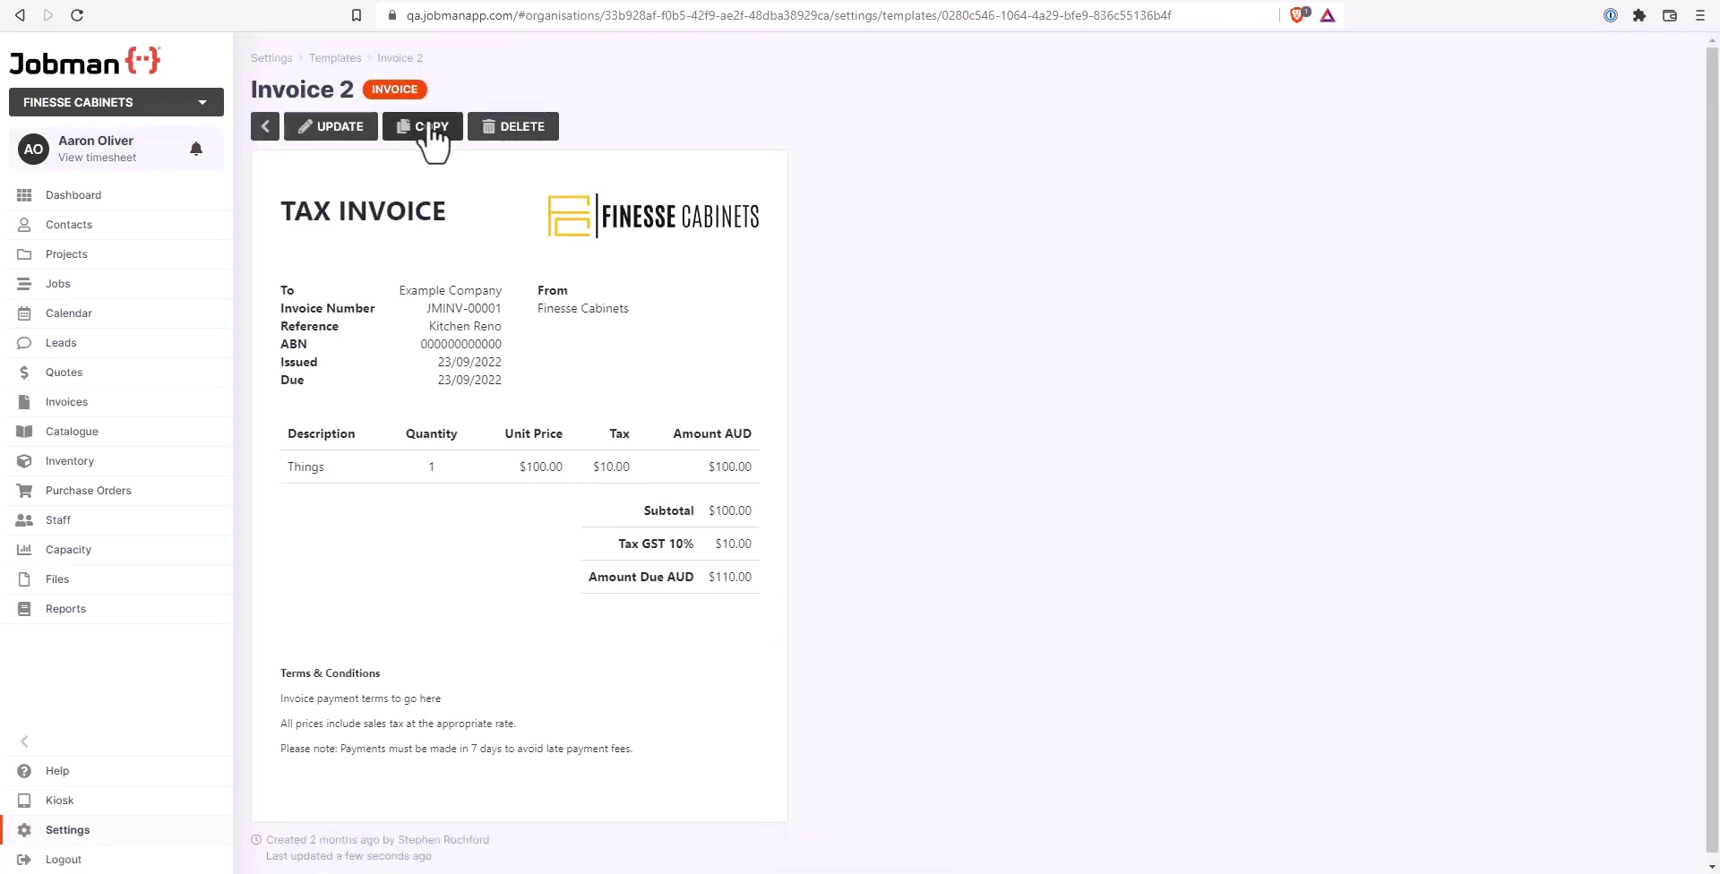
Step: Duplicate the Invoice 2 template and rename the copy as Builder Customer Invoice
click(431, 130)
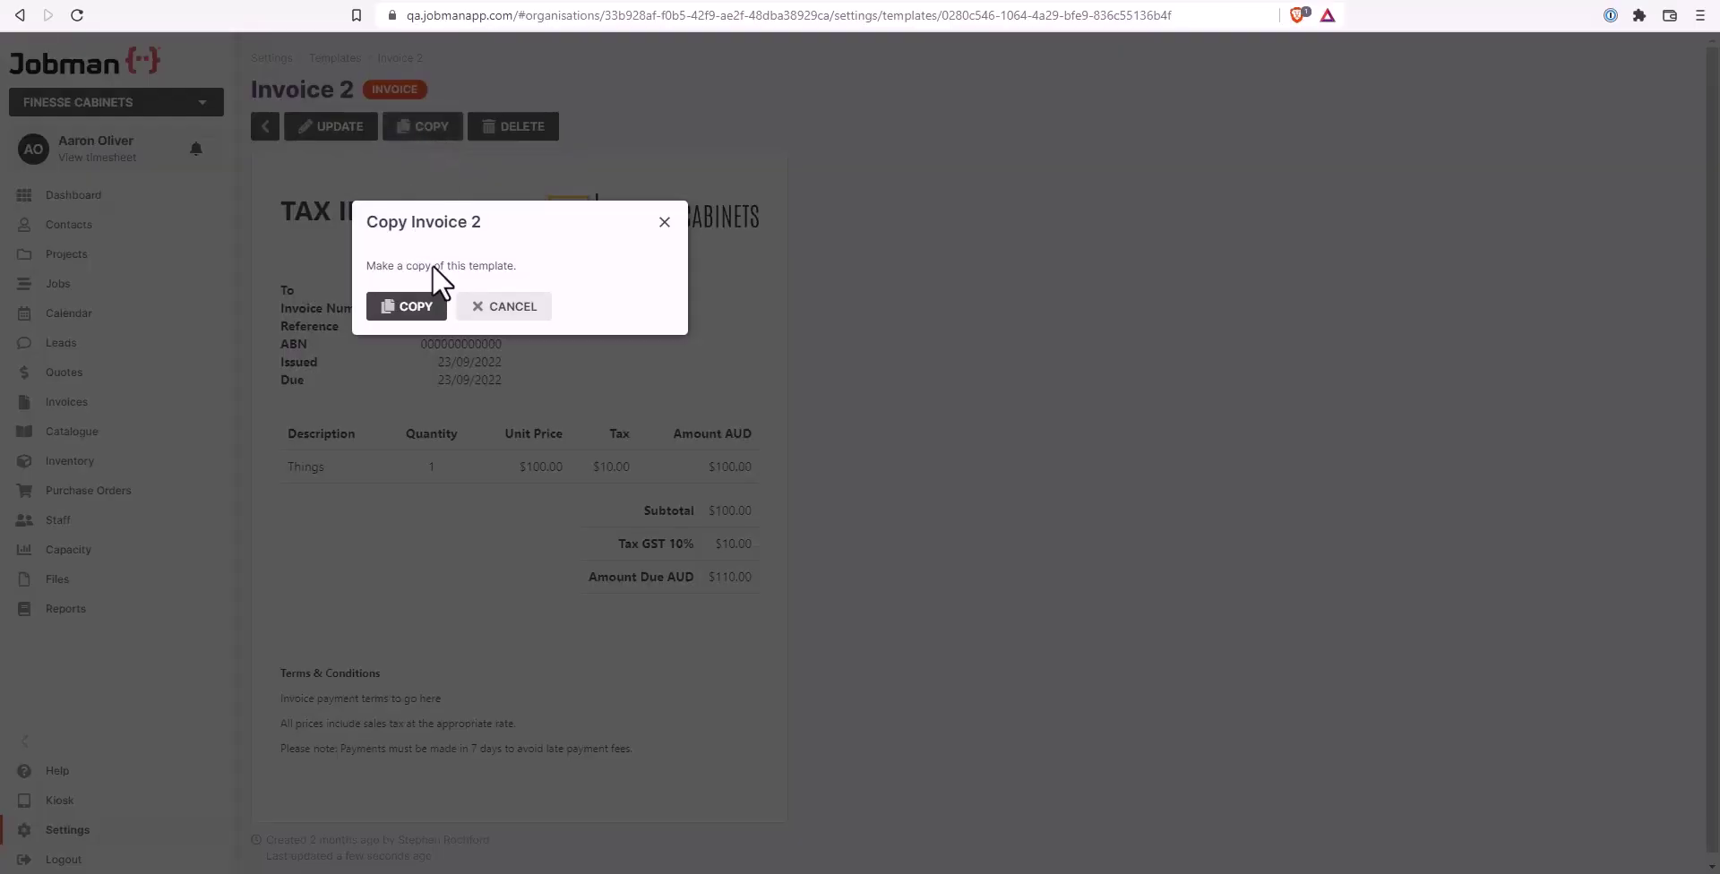
click(412, 306)
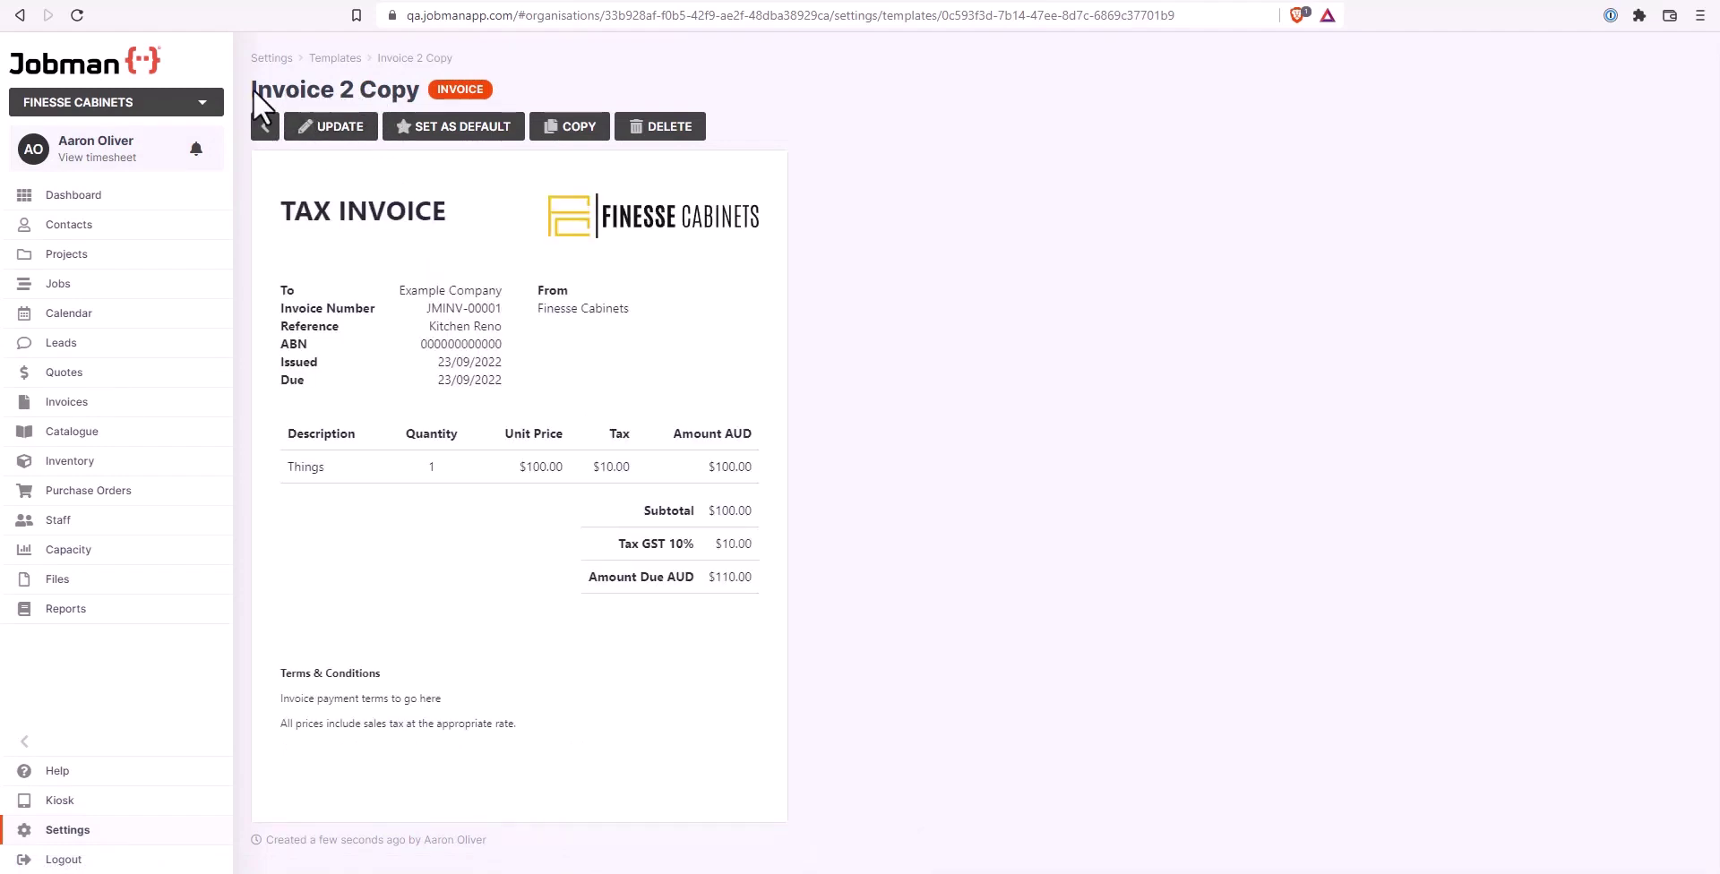
click(331, 129)
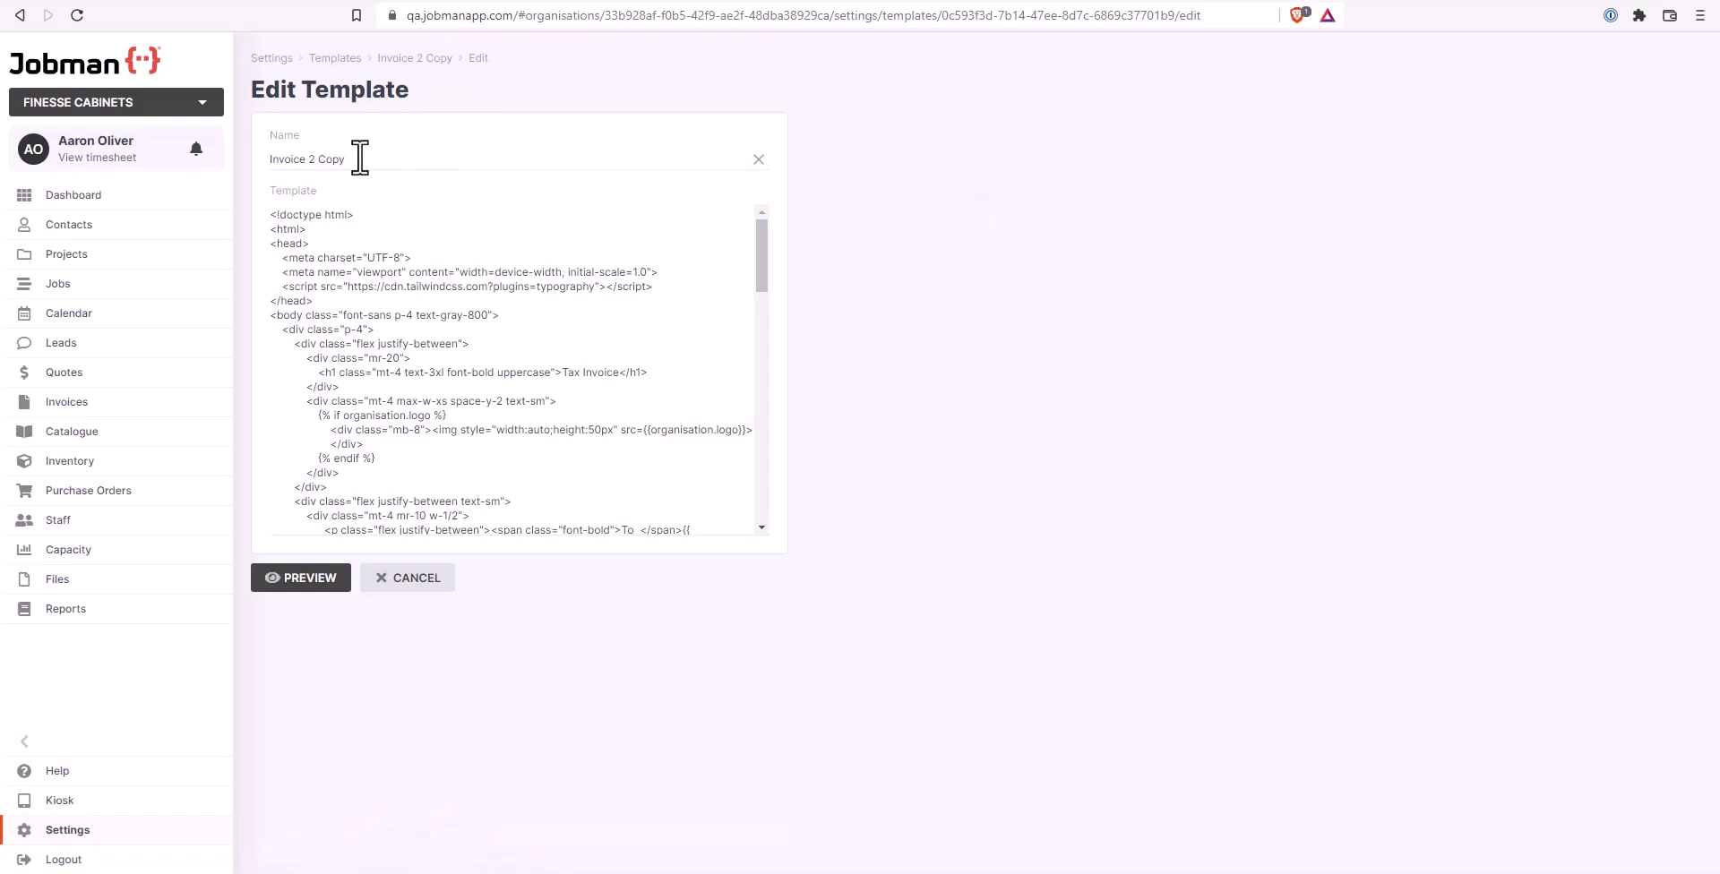
drag(360, 158, 250, 157)
text(Builder Customer Invoice)
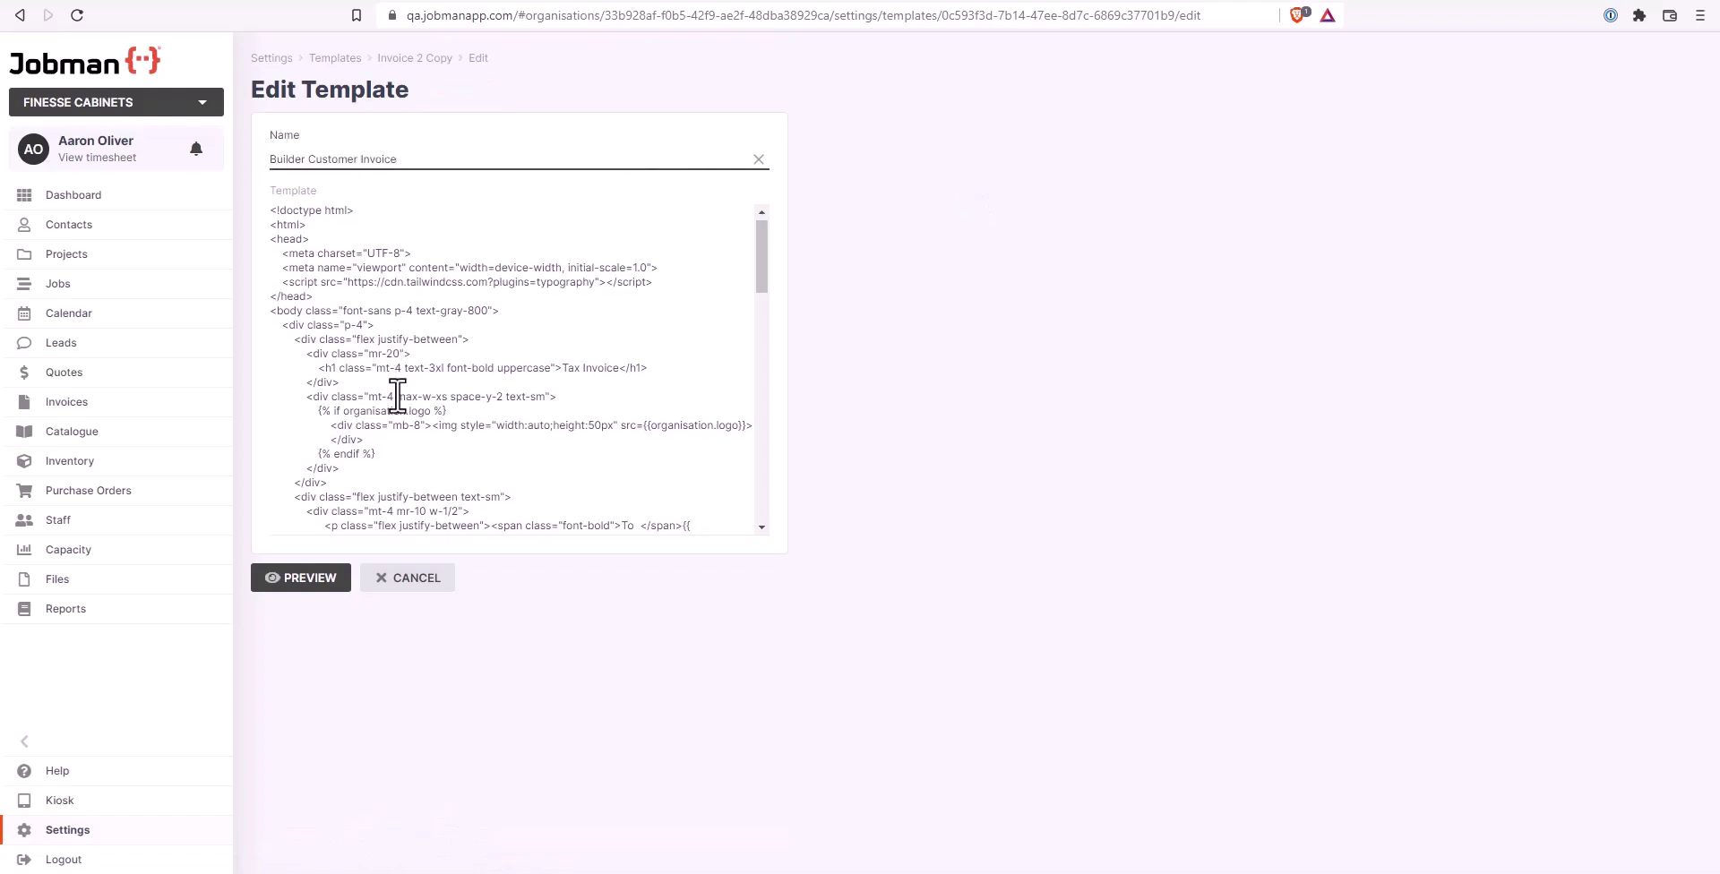
Step: Review the end of the copied template's code, preview the Builder Customer Invoice, and save it
scroll(397, 396, down, 10)
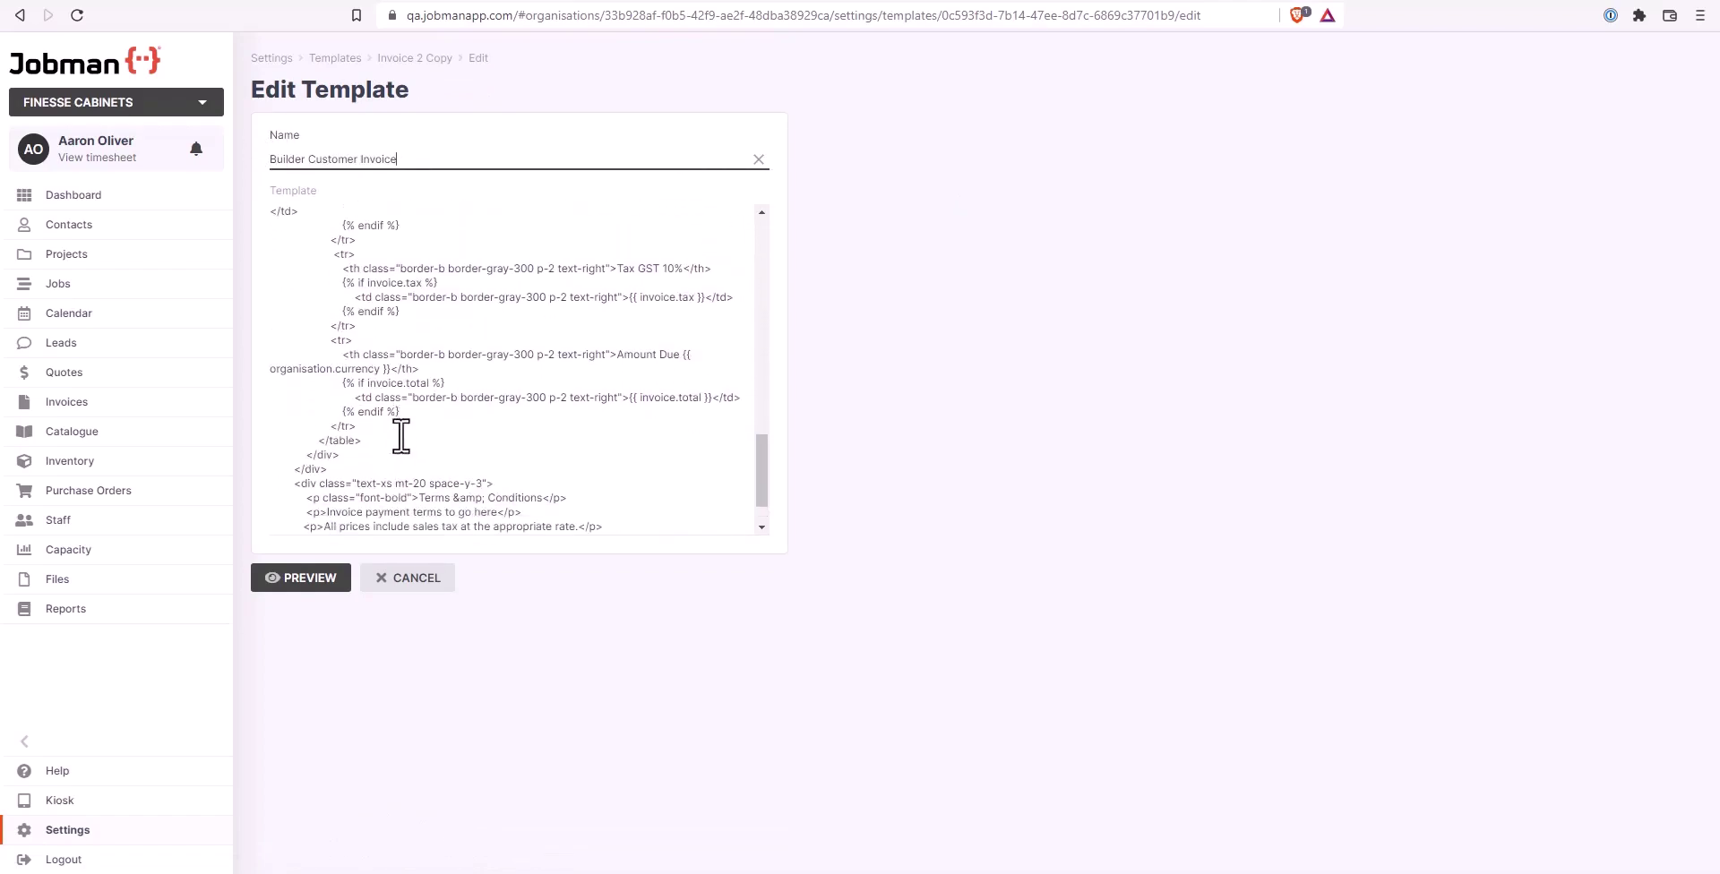
scroll(401, 436, down, 2)
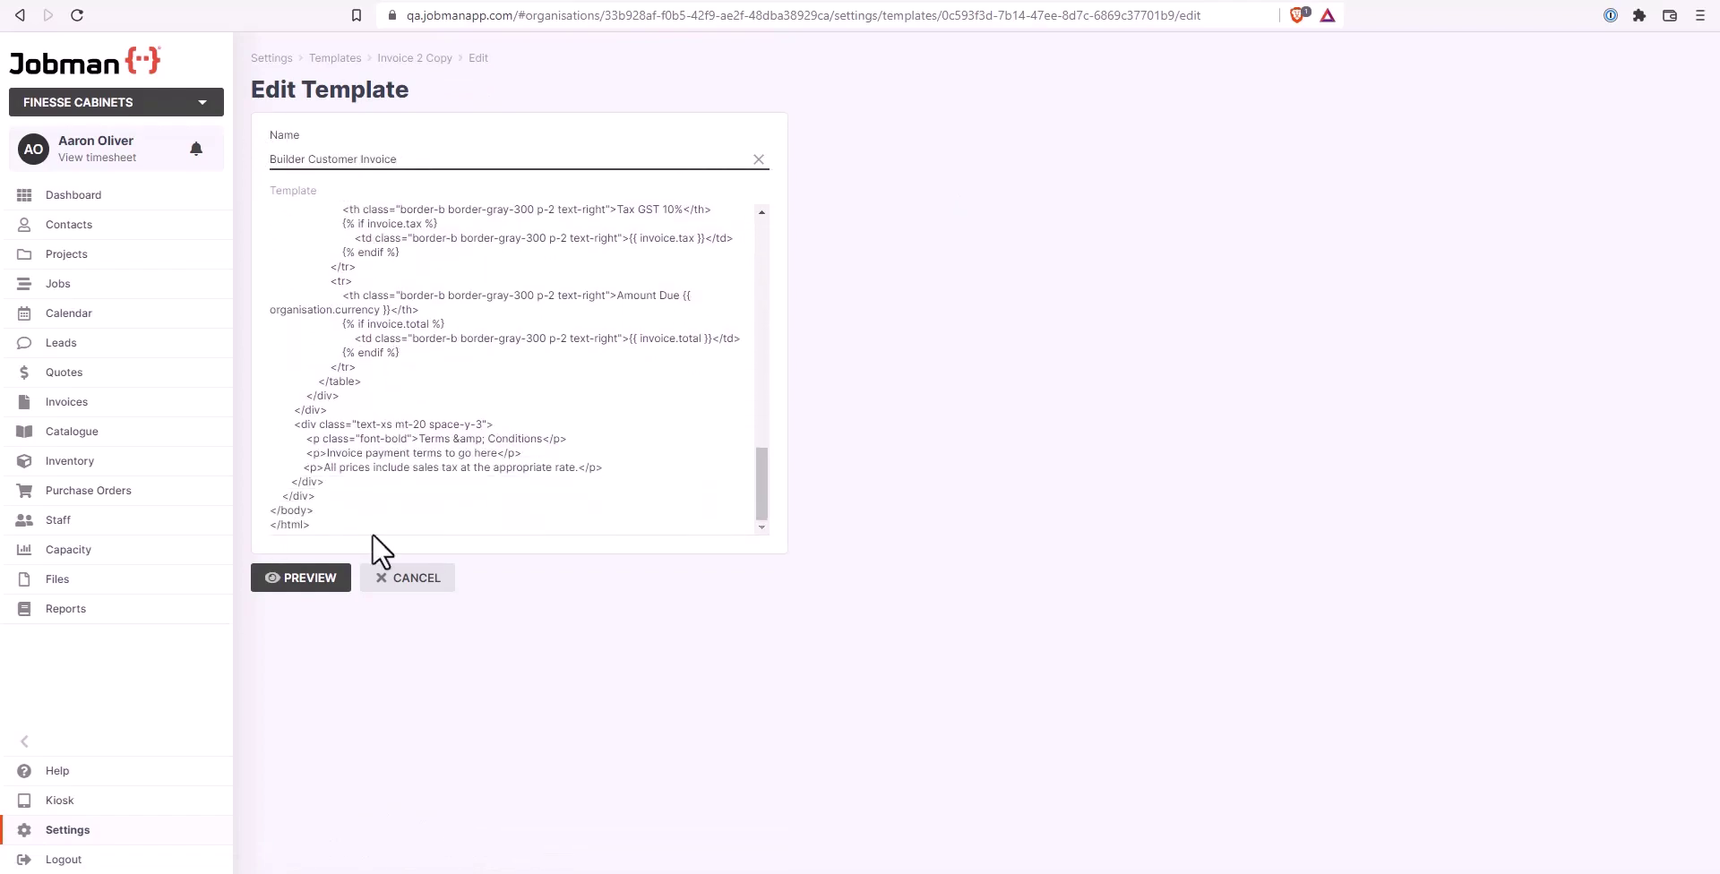
click(295, 582)
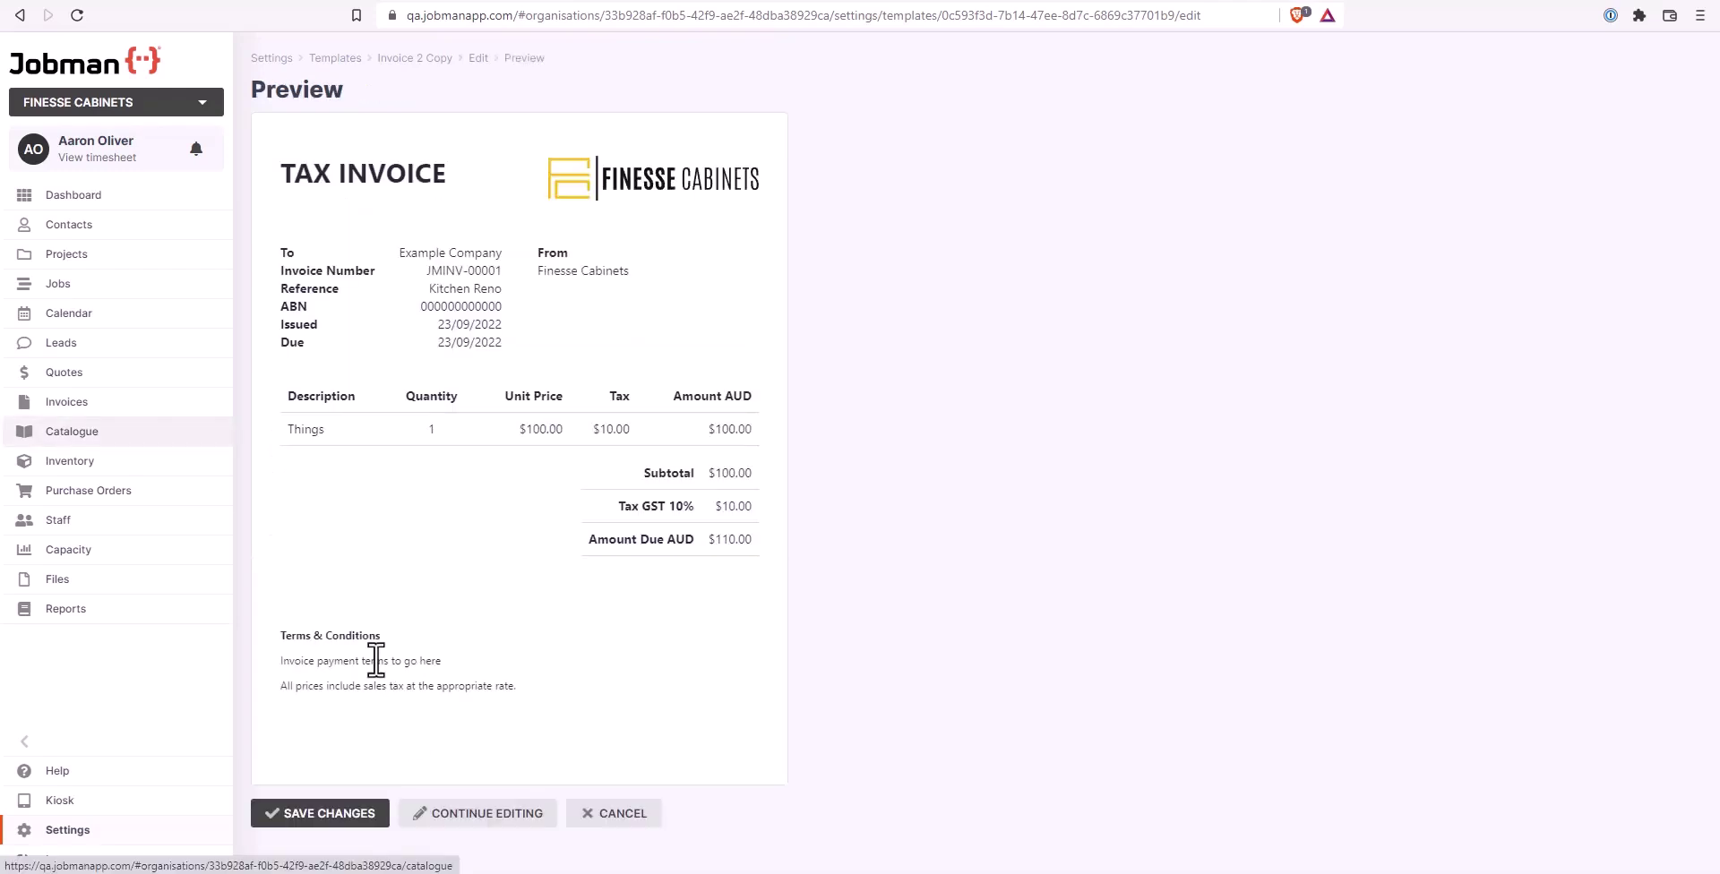
click(316, 820)
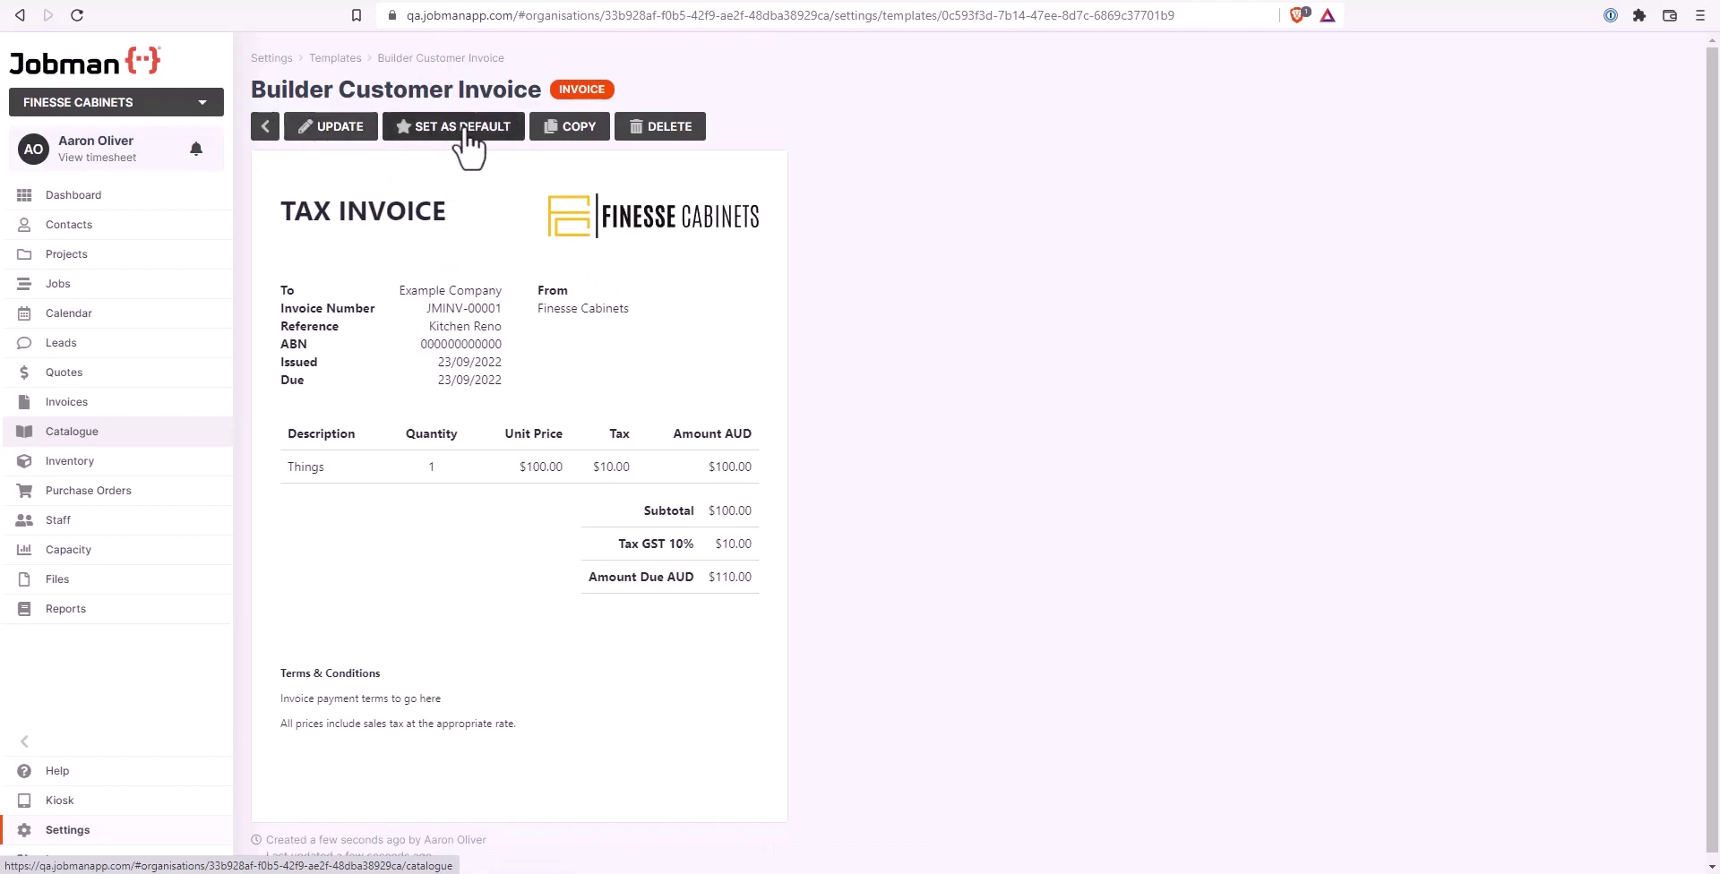
Step: Return to the invoice templates list, select Invoice and Invoice 2, and view the actions available for the selection
click(265, 130)
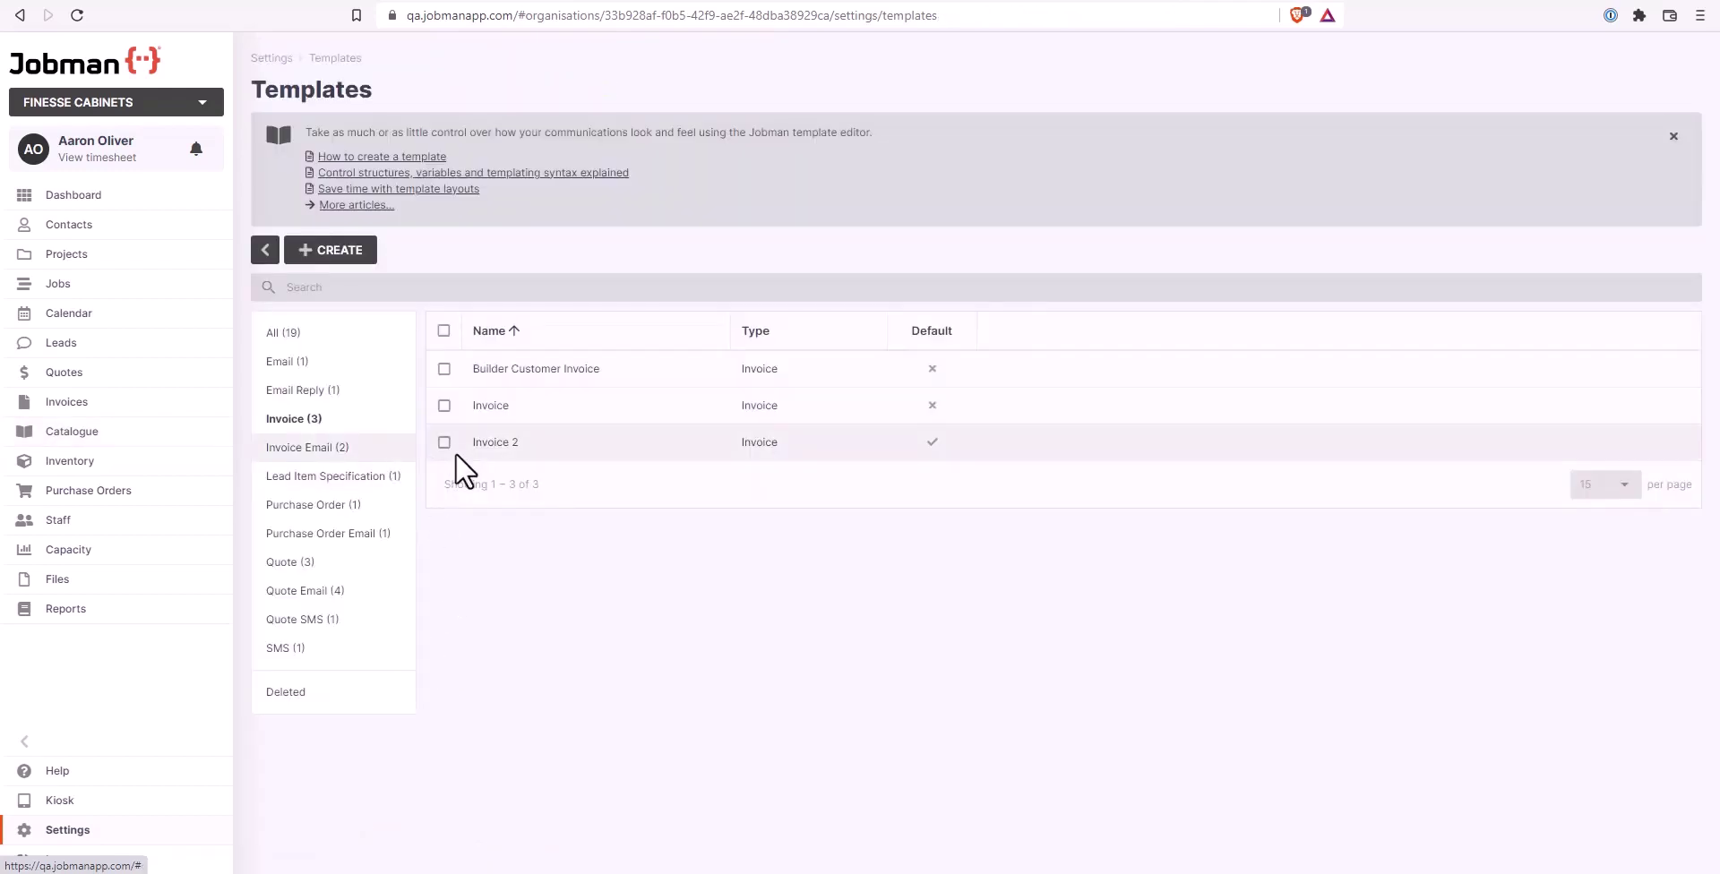
click(443, 445)
click(444, 406)
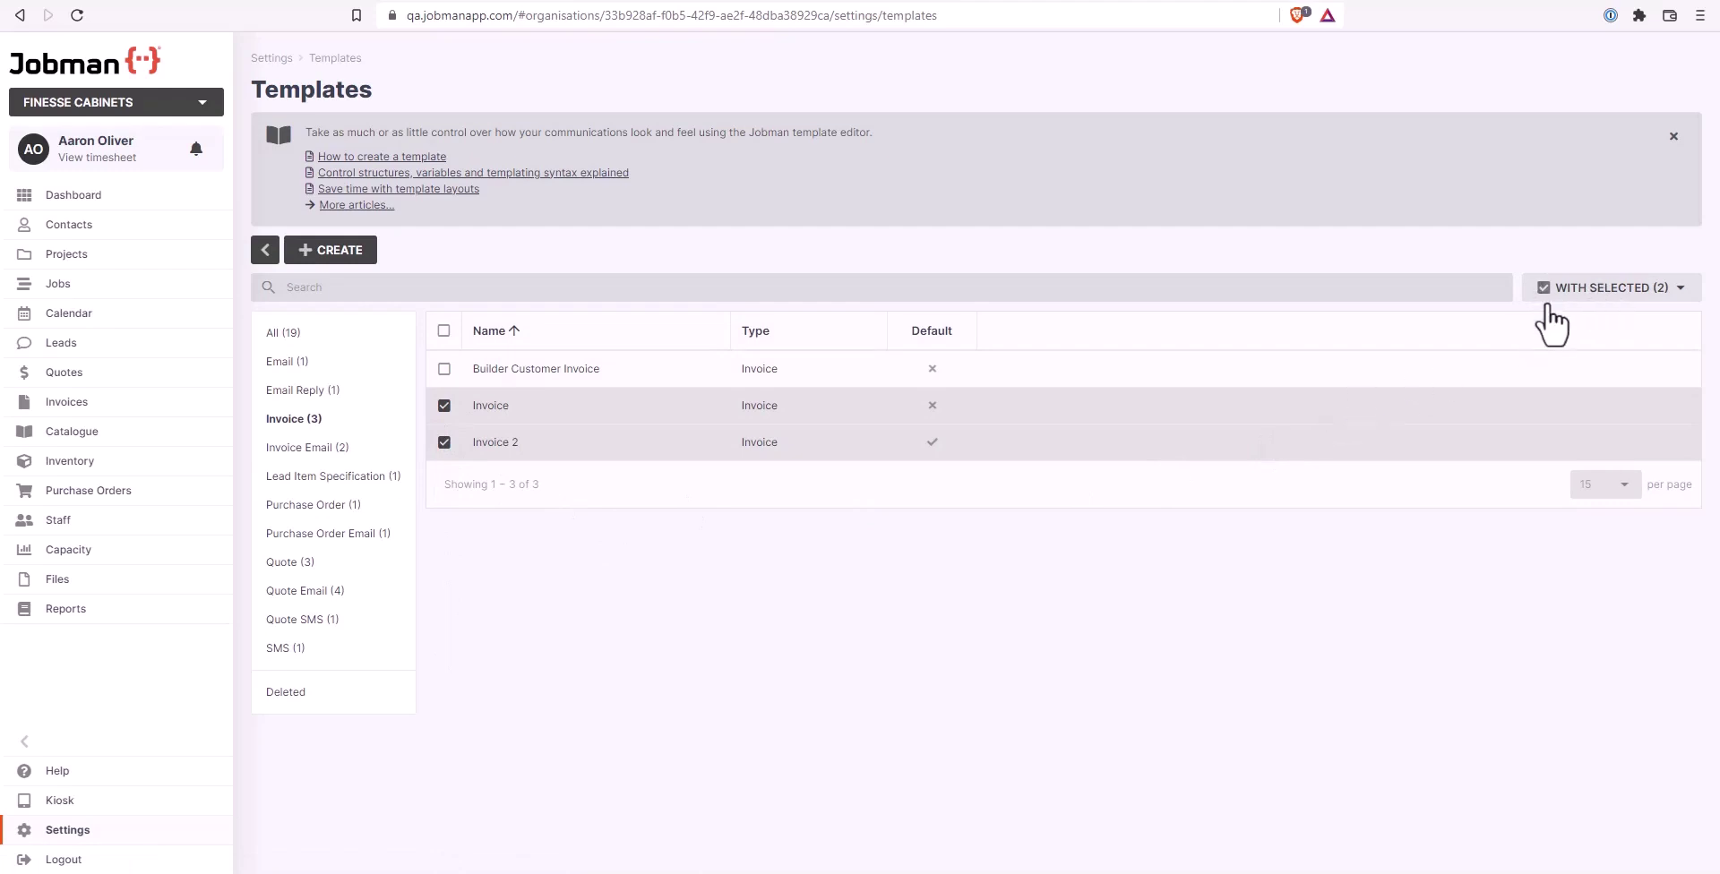
click(1681, 296)
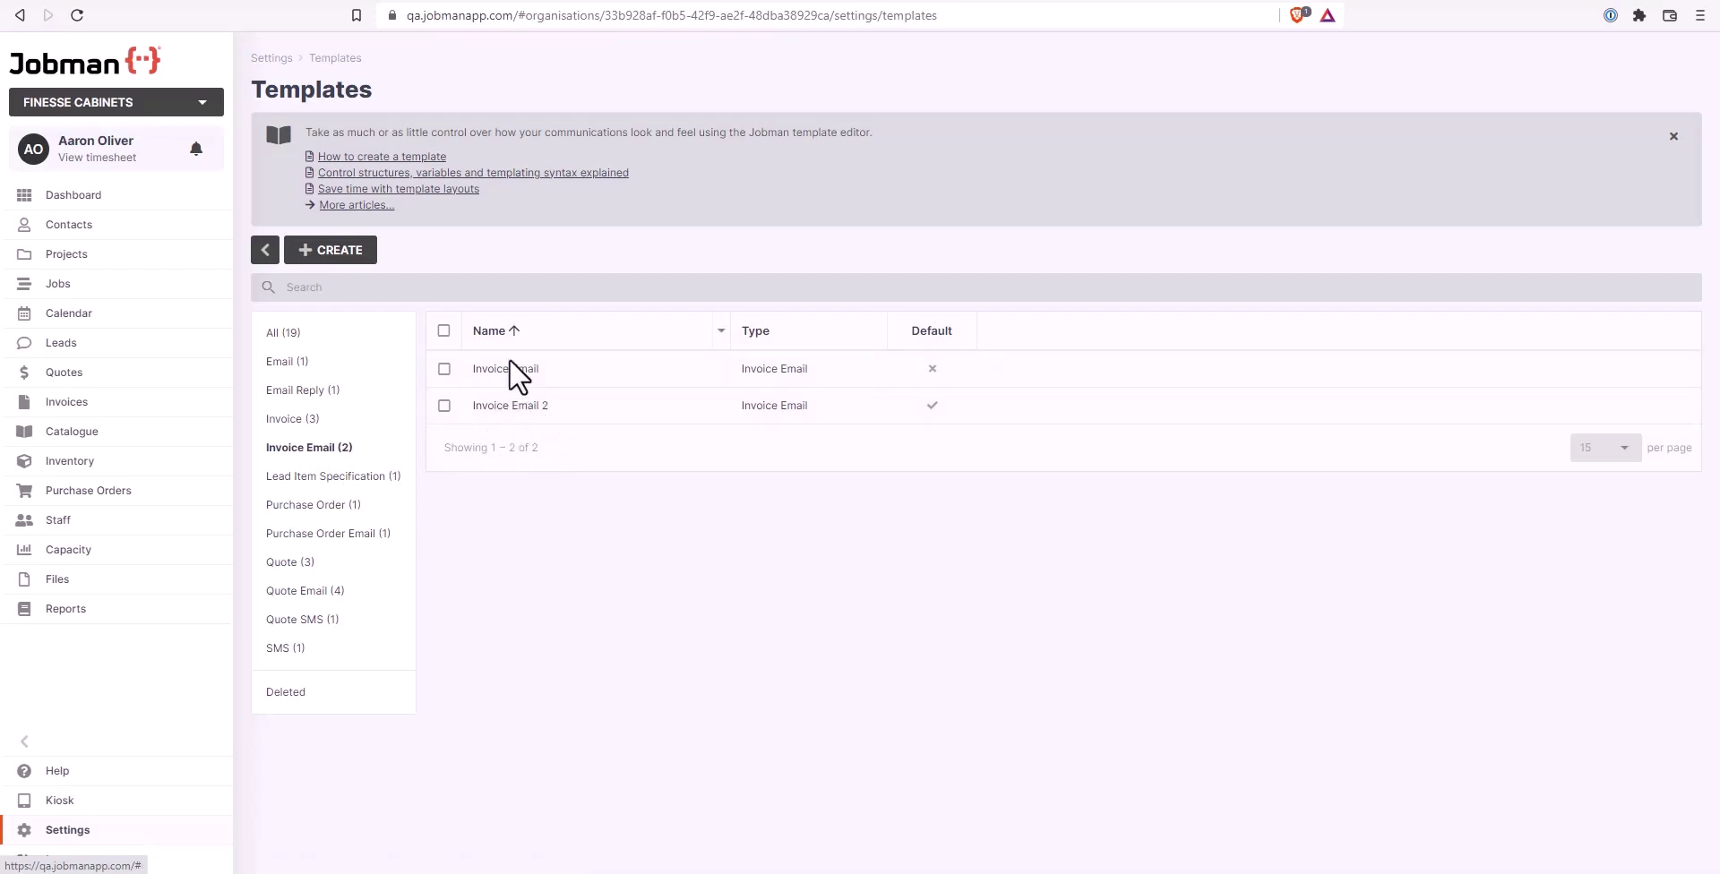
Step: Open the Invoice Email 2 template from the Invoice Email category for editing and review its name, subject and body
click(527, 405)
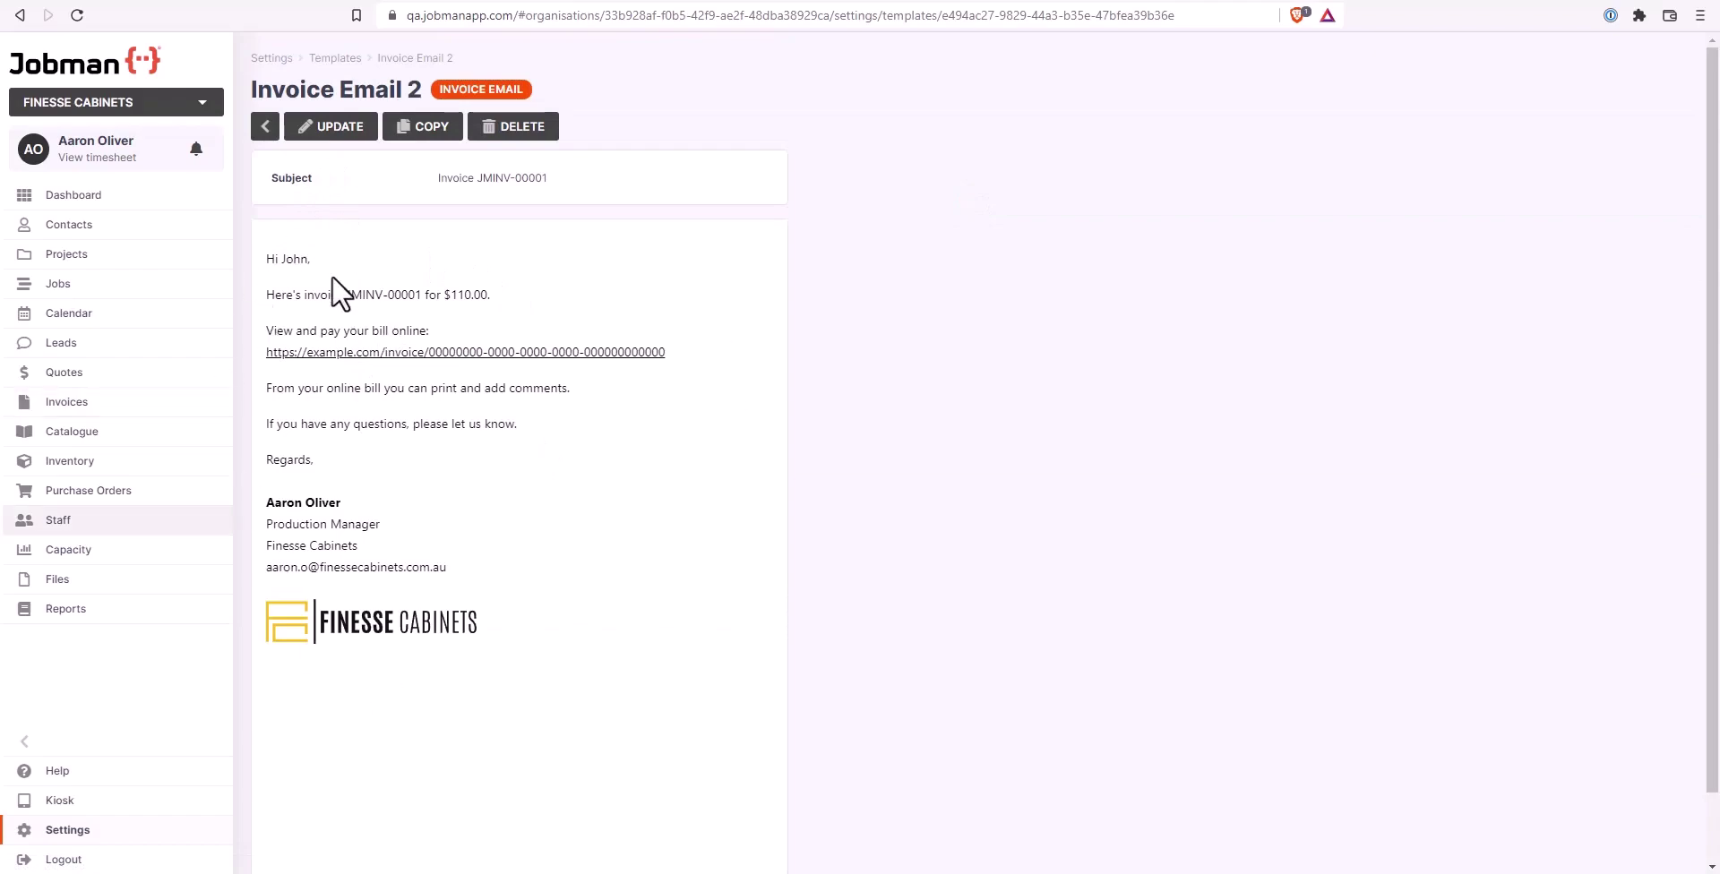
click(330, 137)
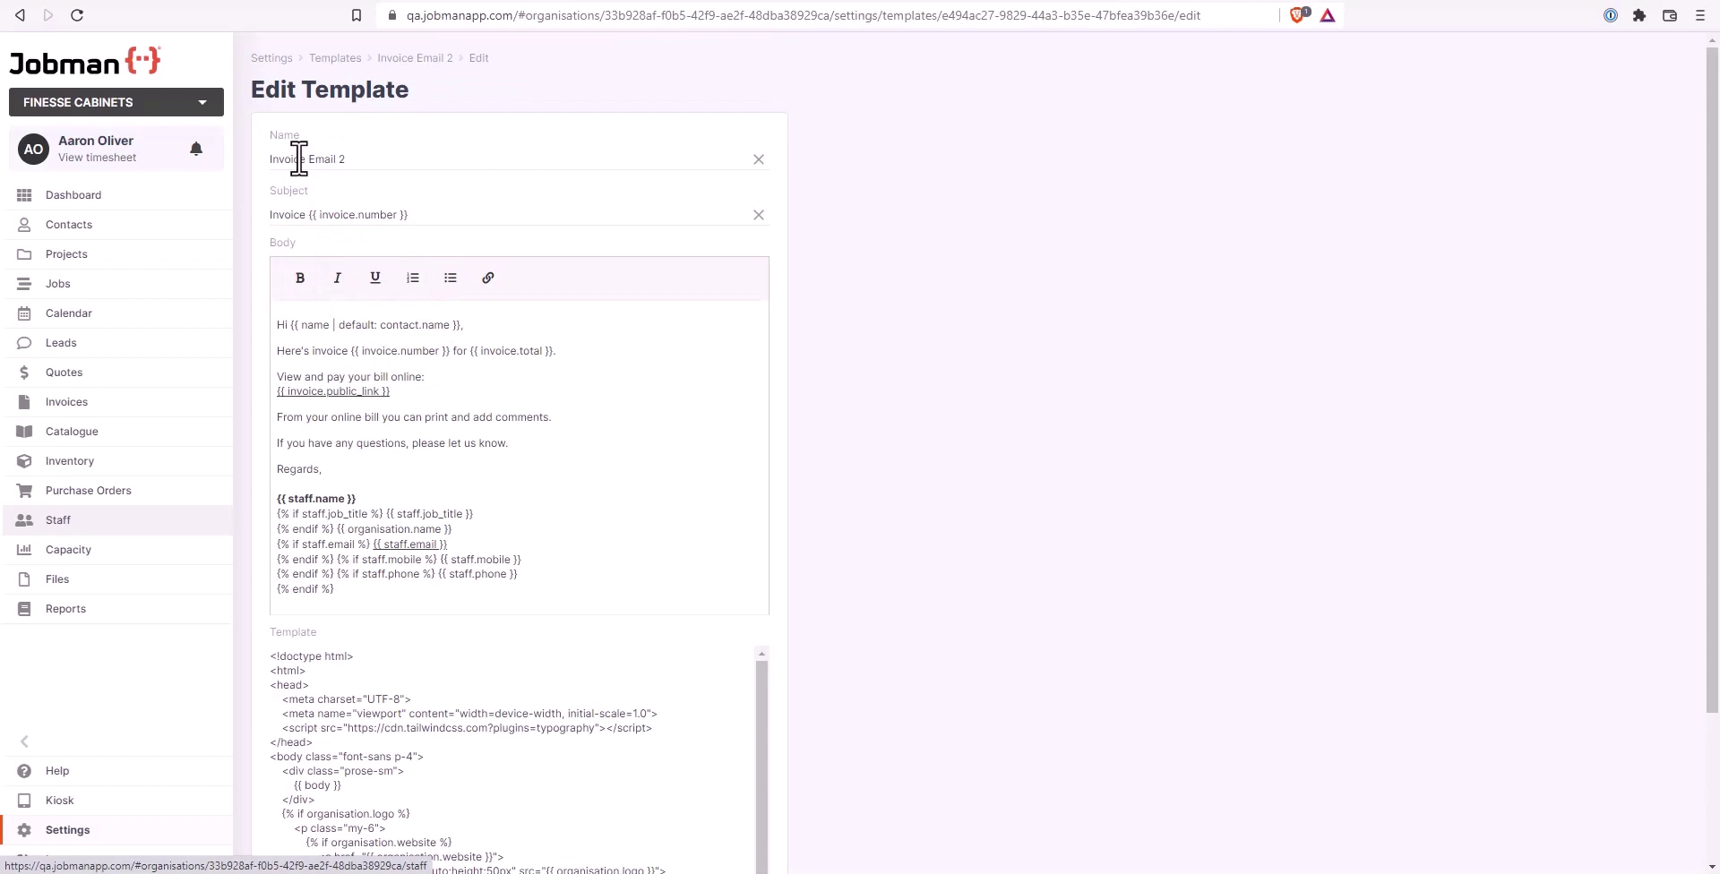
click(371, 166)
click(438, 214)
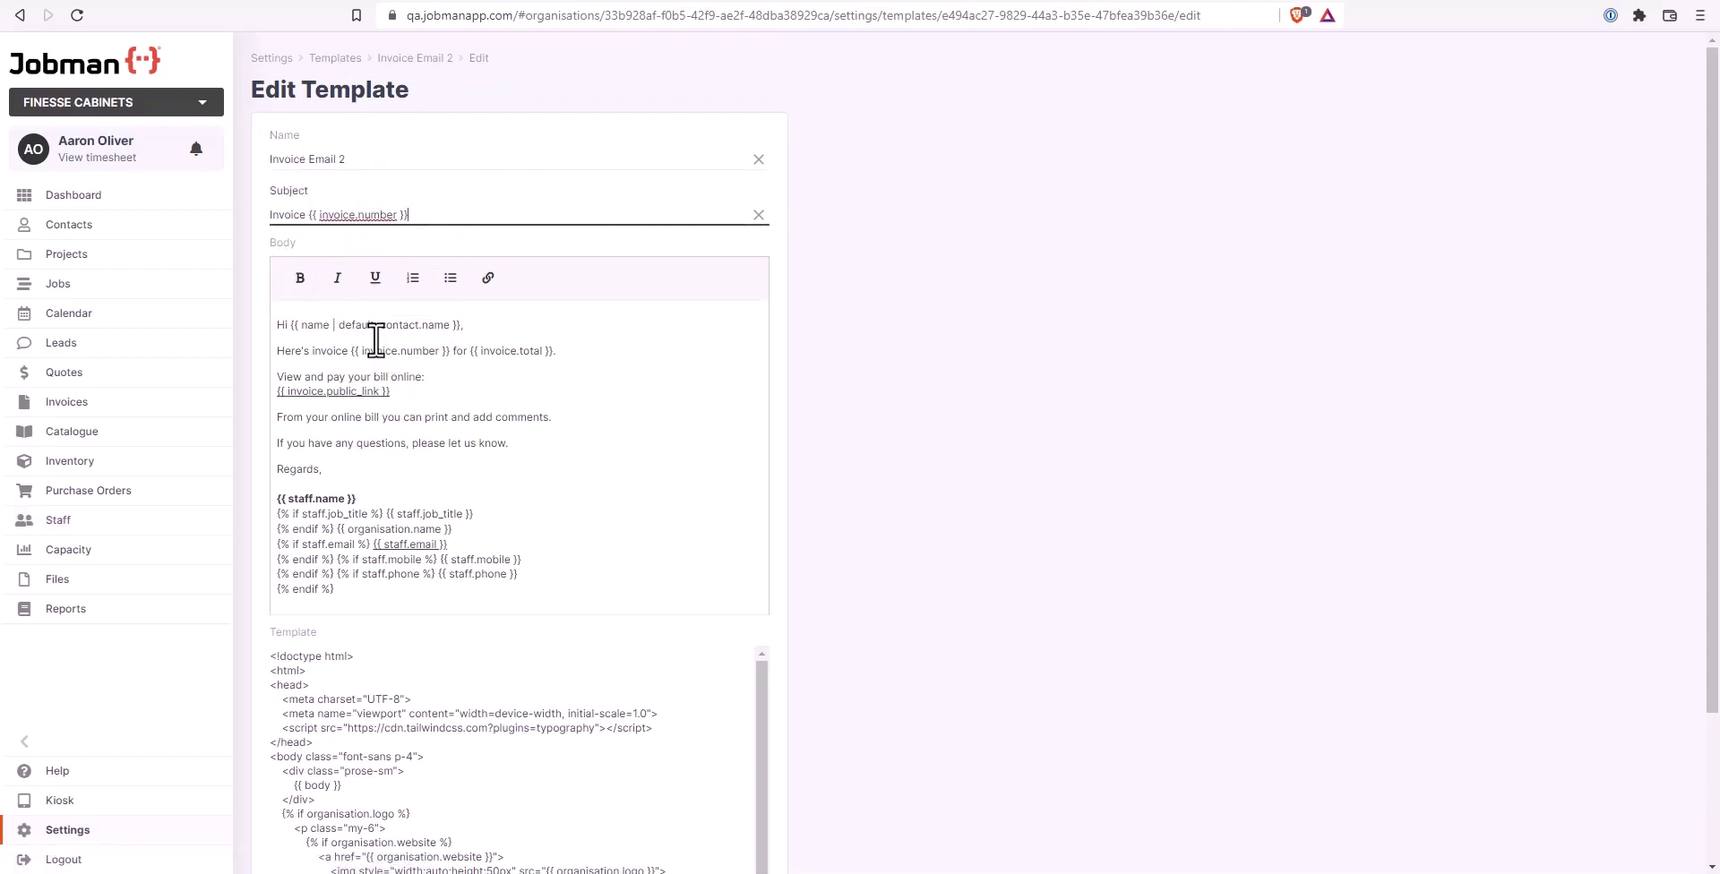
click(293, 229)
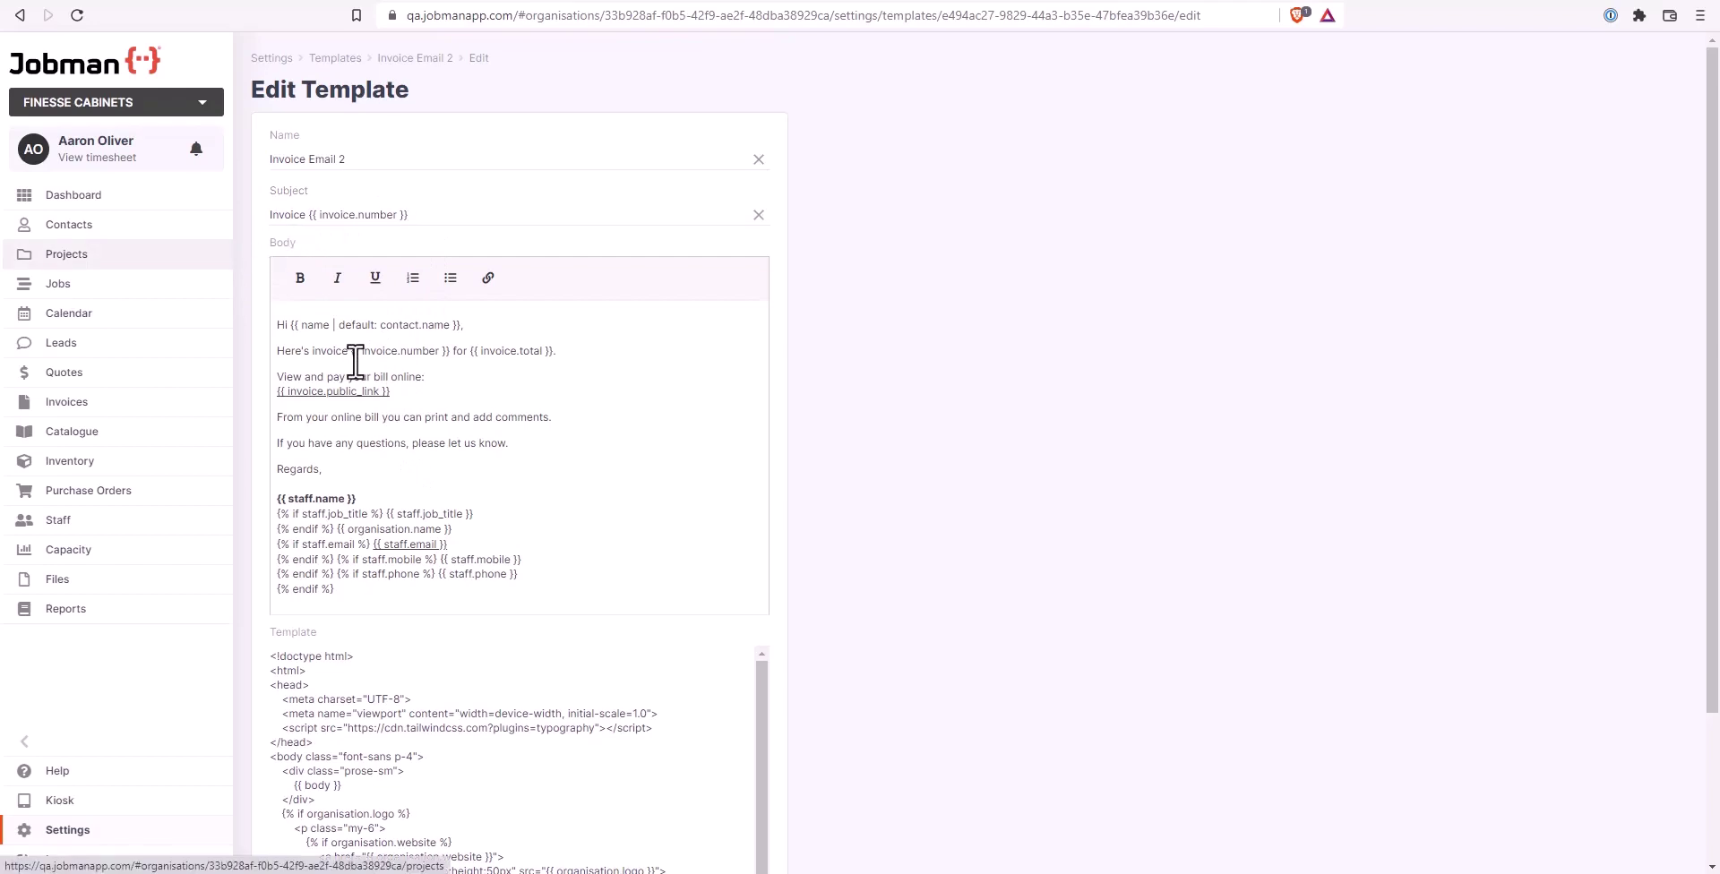
Step: Preview the Invoice Email 2 template and save it
scroll(353, 357, down, 2)
click(304, 835)
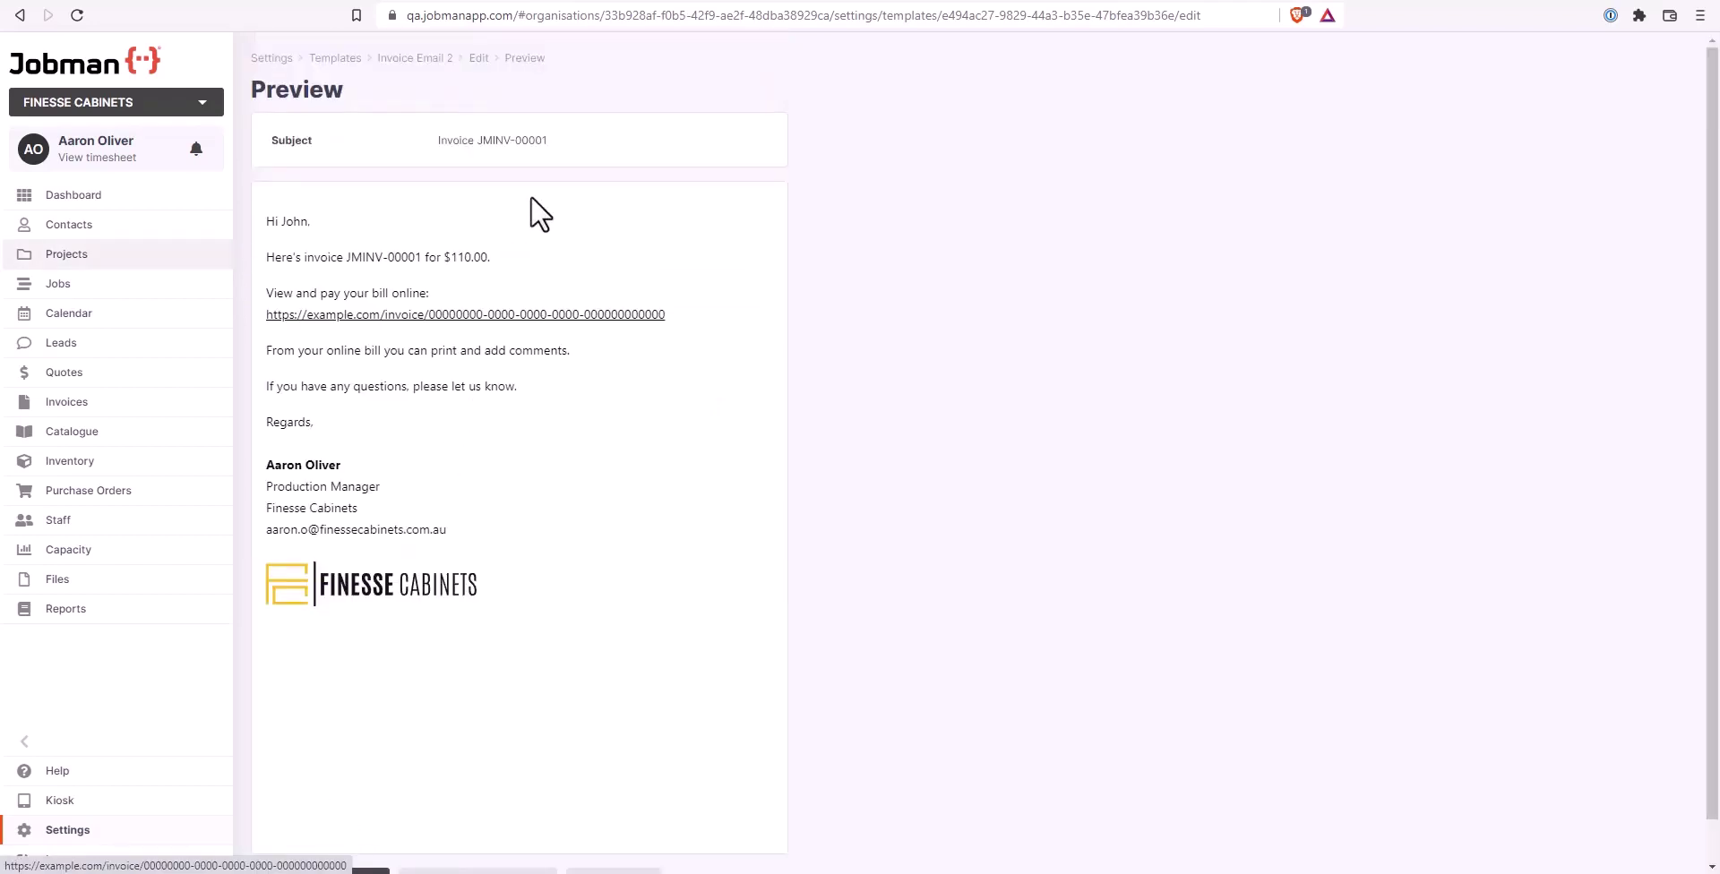
scroll(326, 626, down, 1)
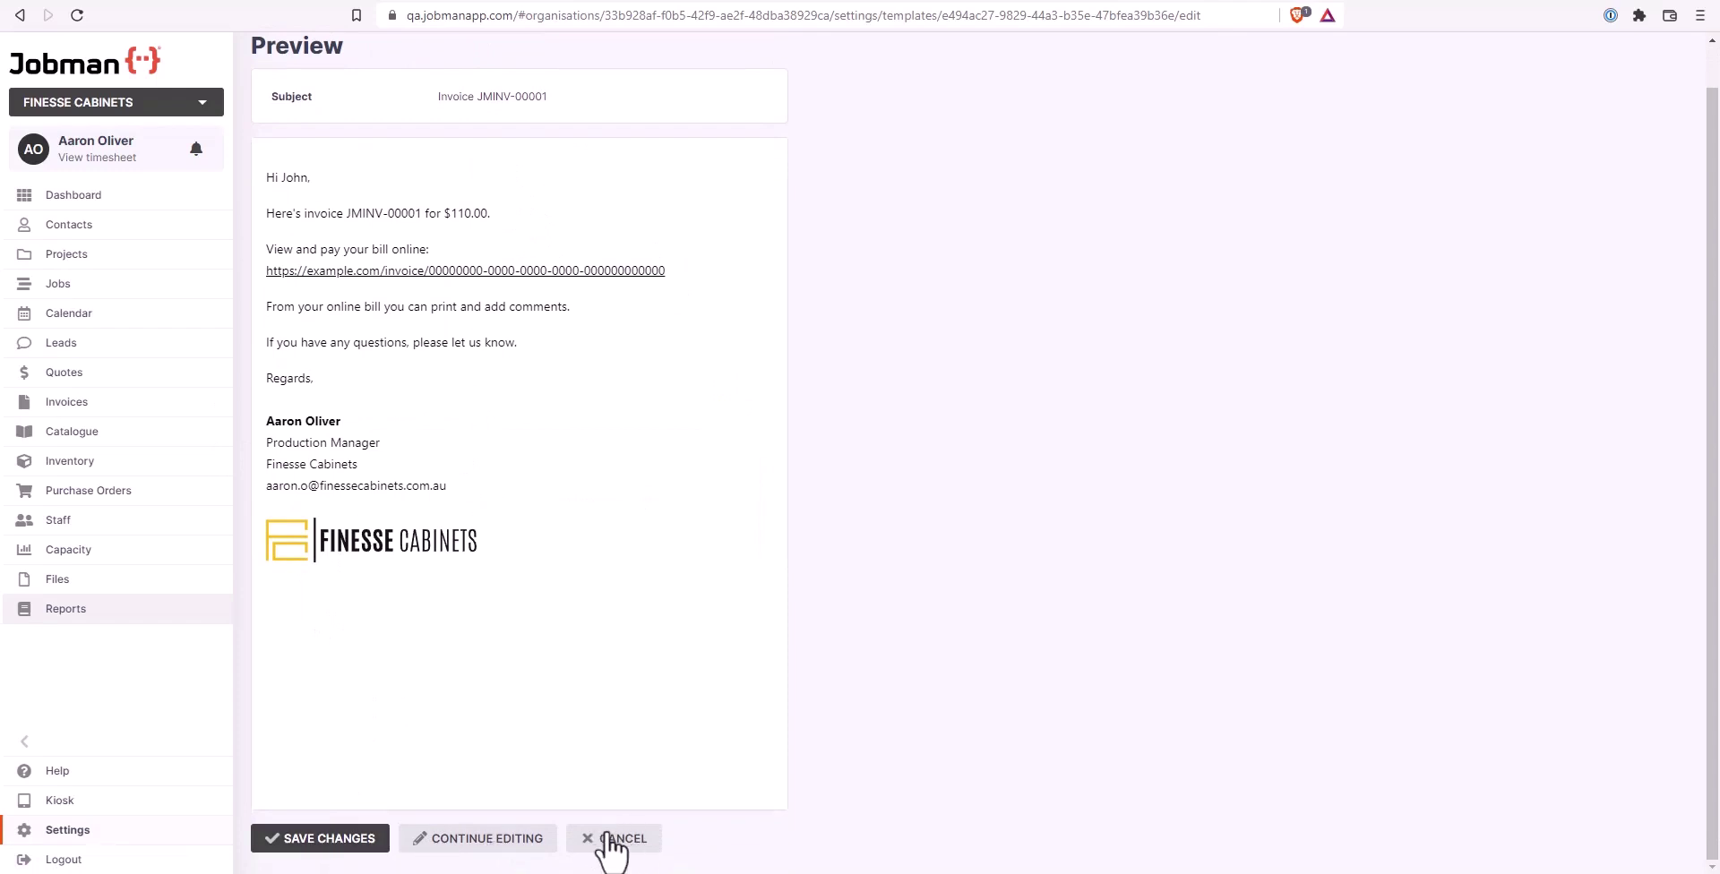
click(328, 842)
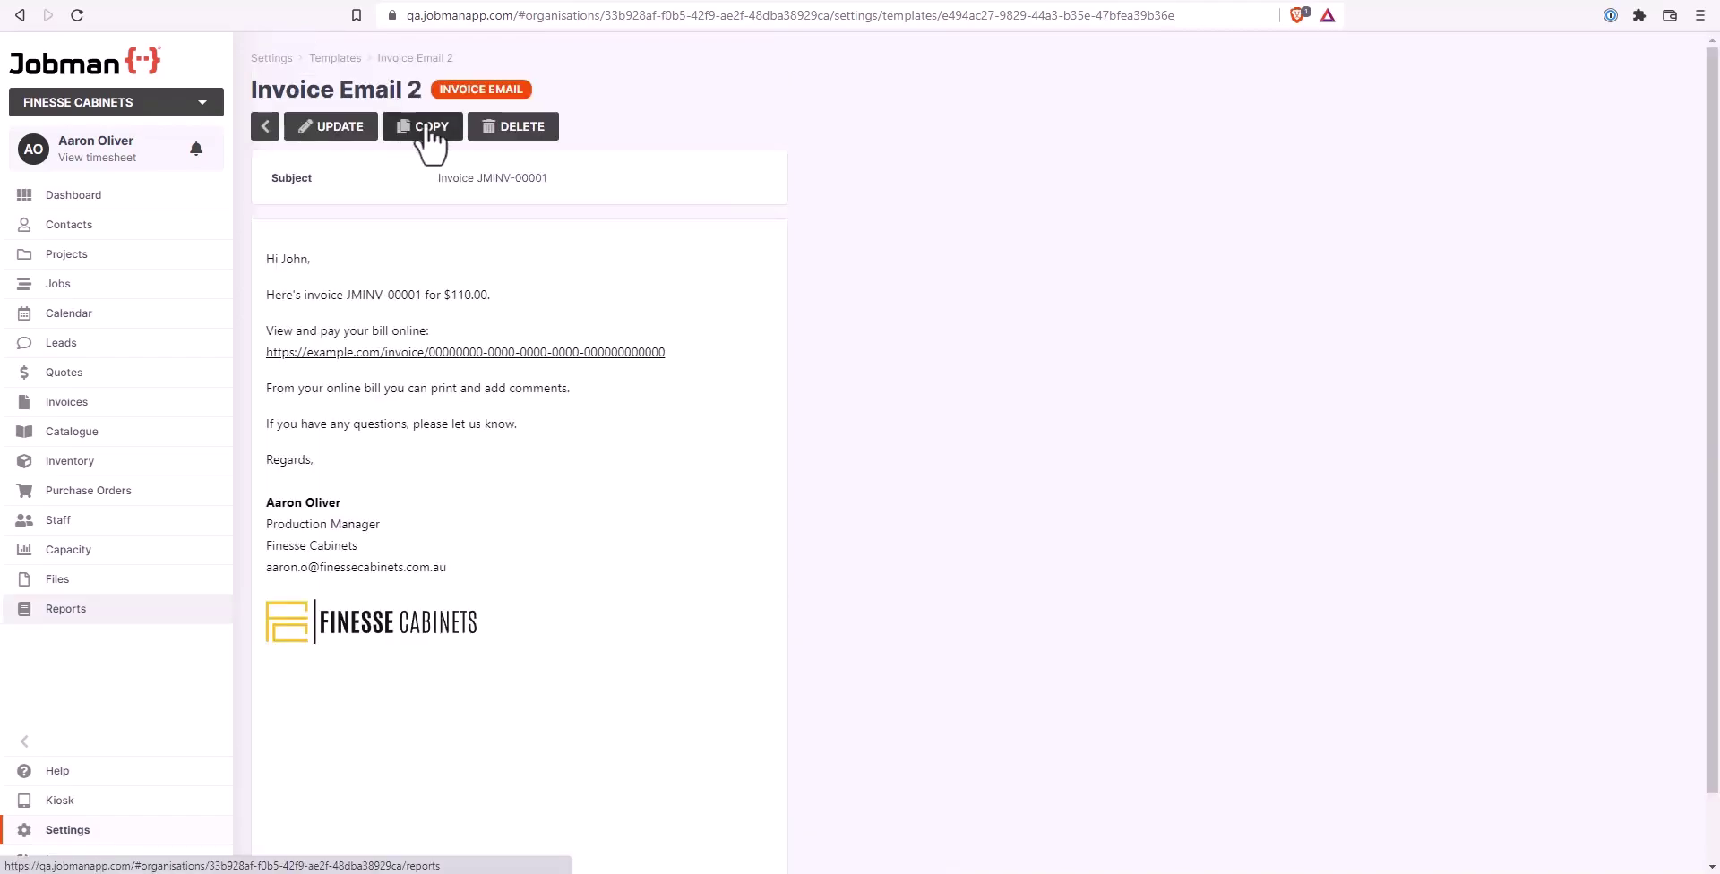
Step: Duplicate the Invoice Email 2 template and rename the copy as Builder Invoice Email
click(421, 126)
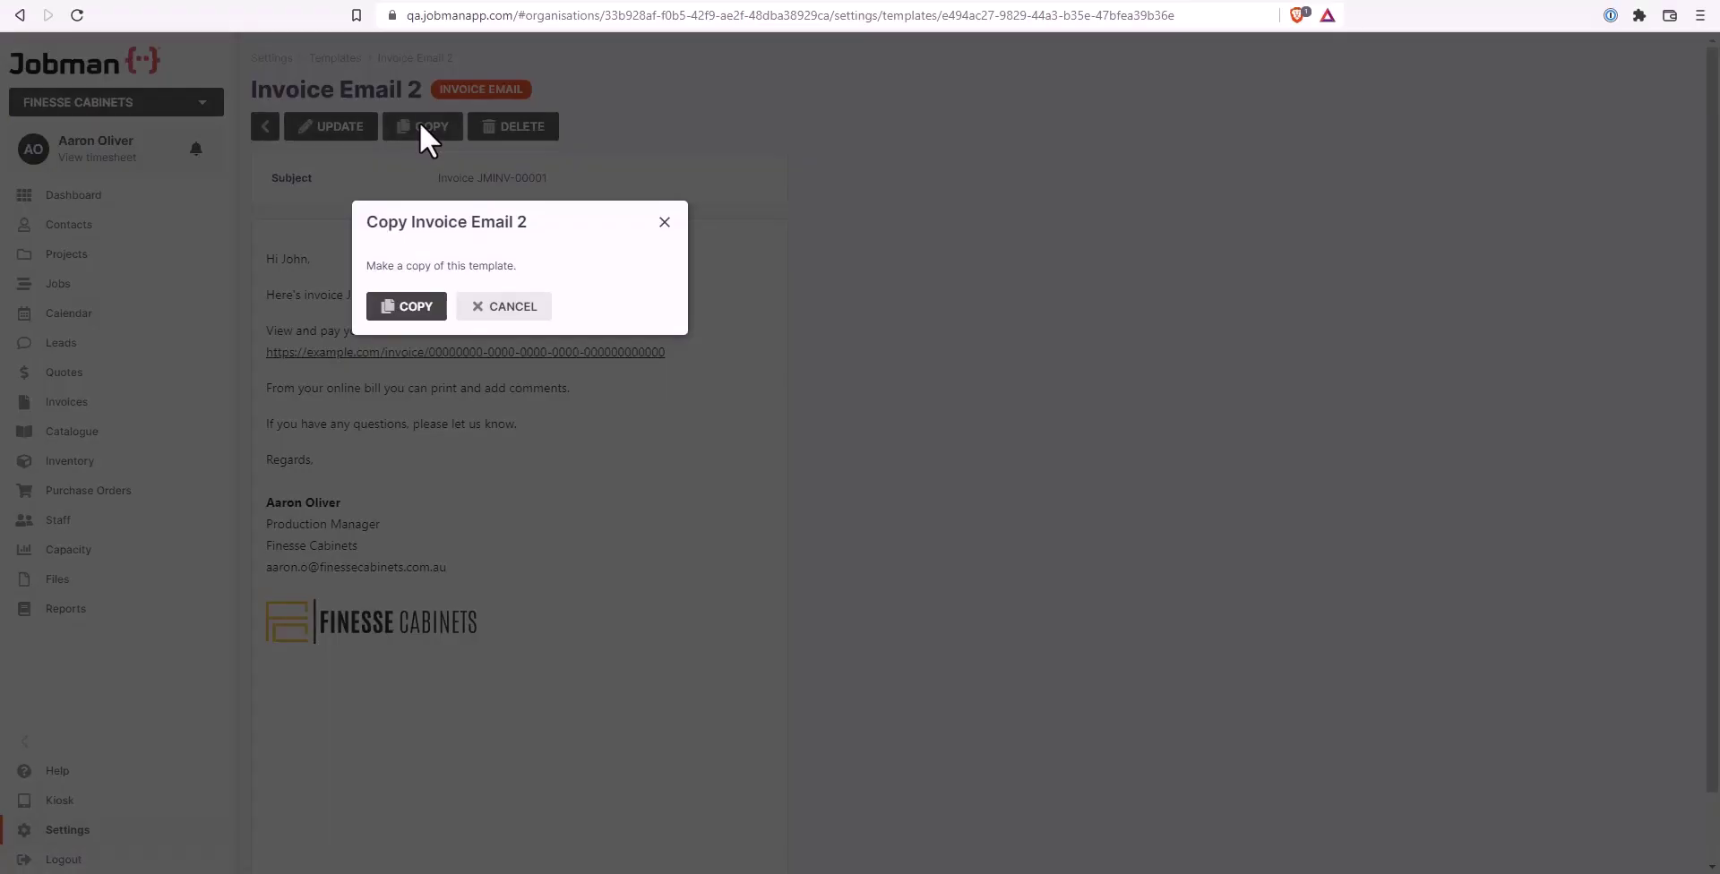
click(398, 309)
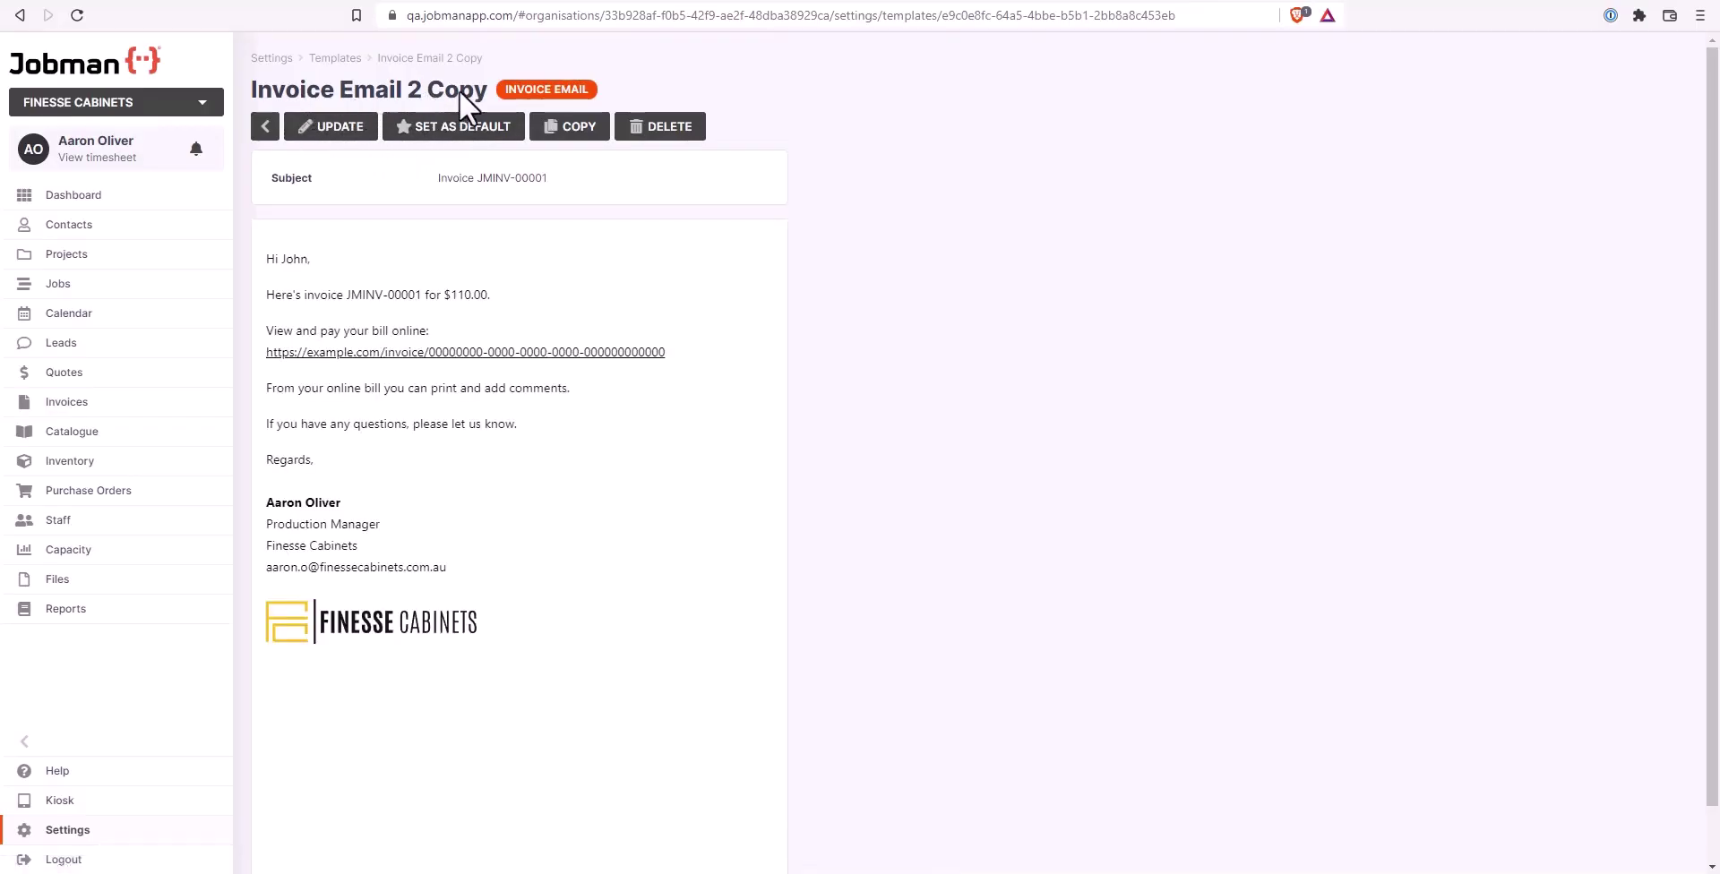
click(344, 130)
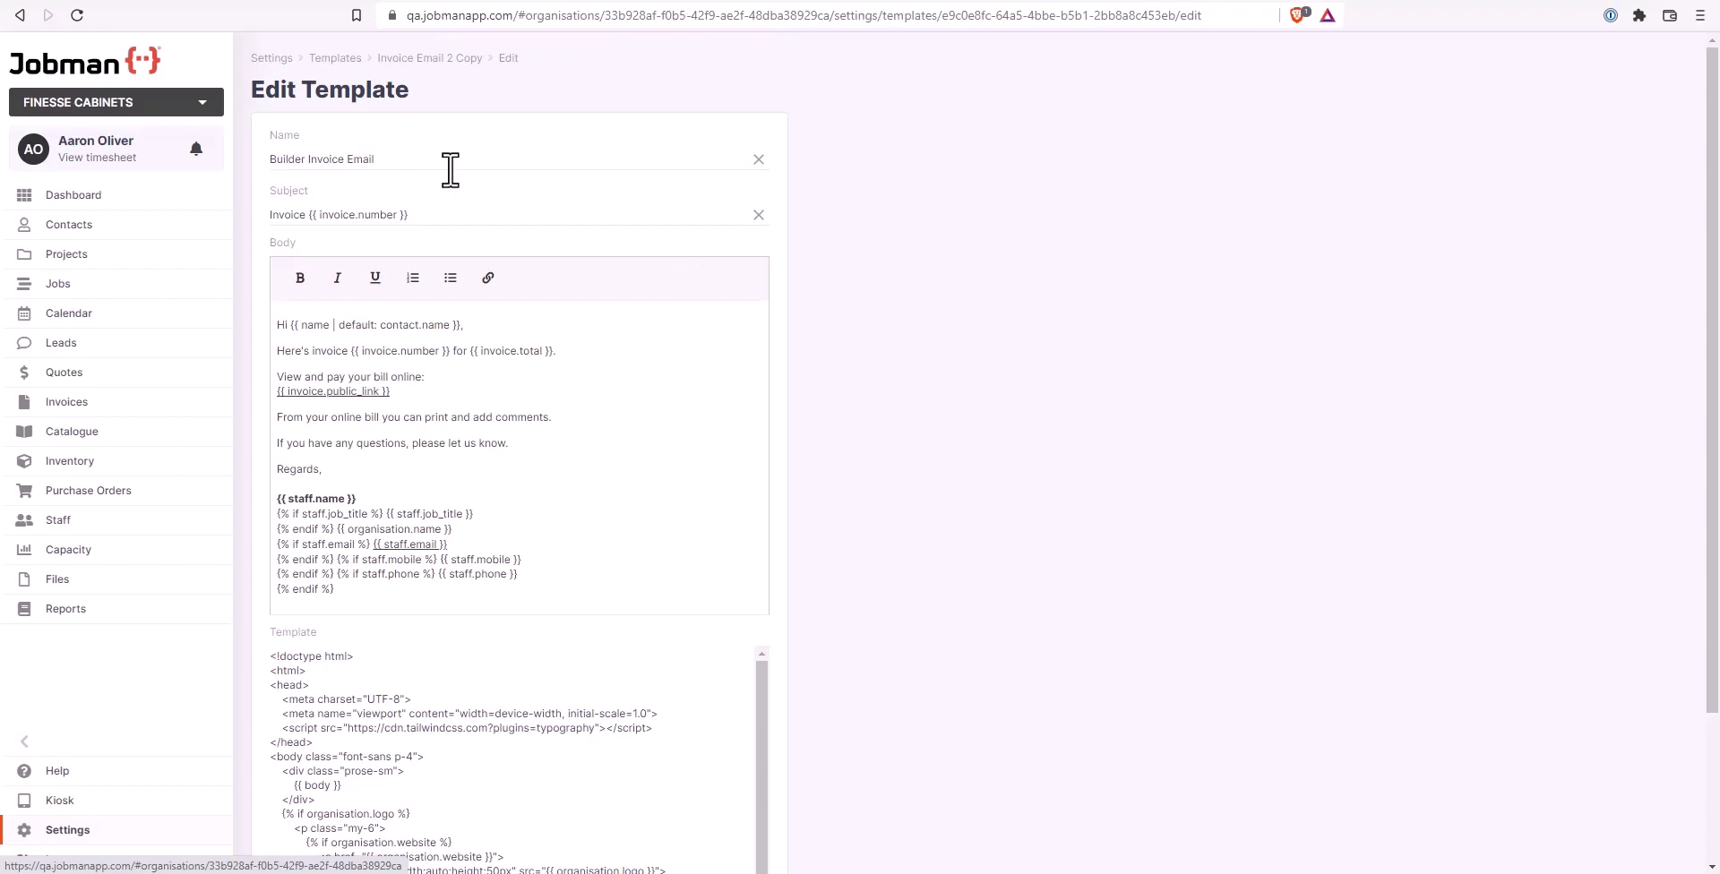
Step: Preview the Builder Invoice Email template and save its changes
scroll(450, 170, down, 2)
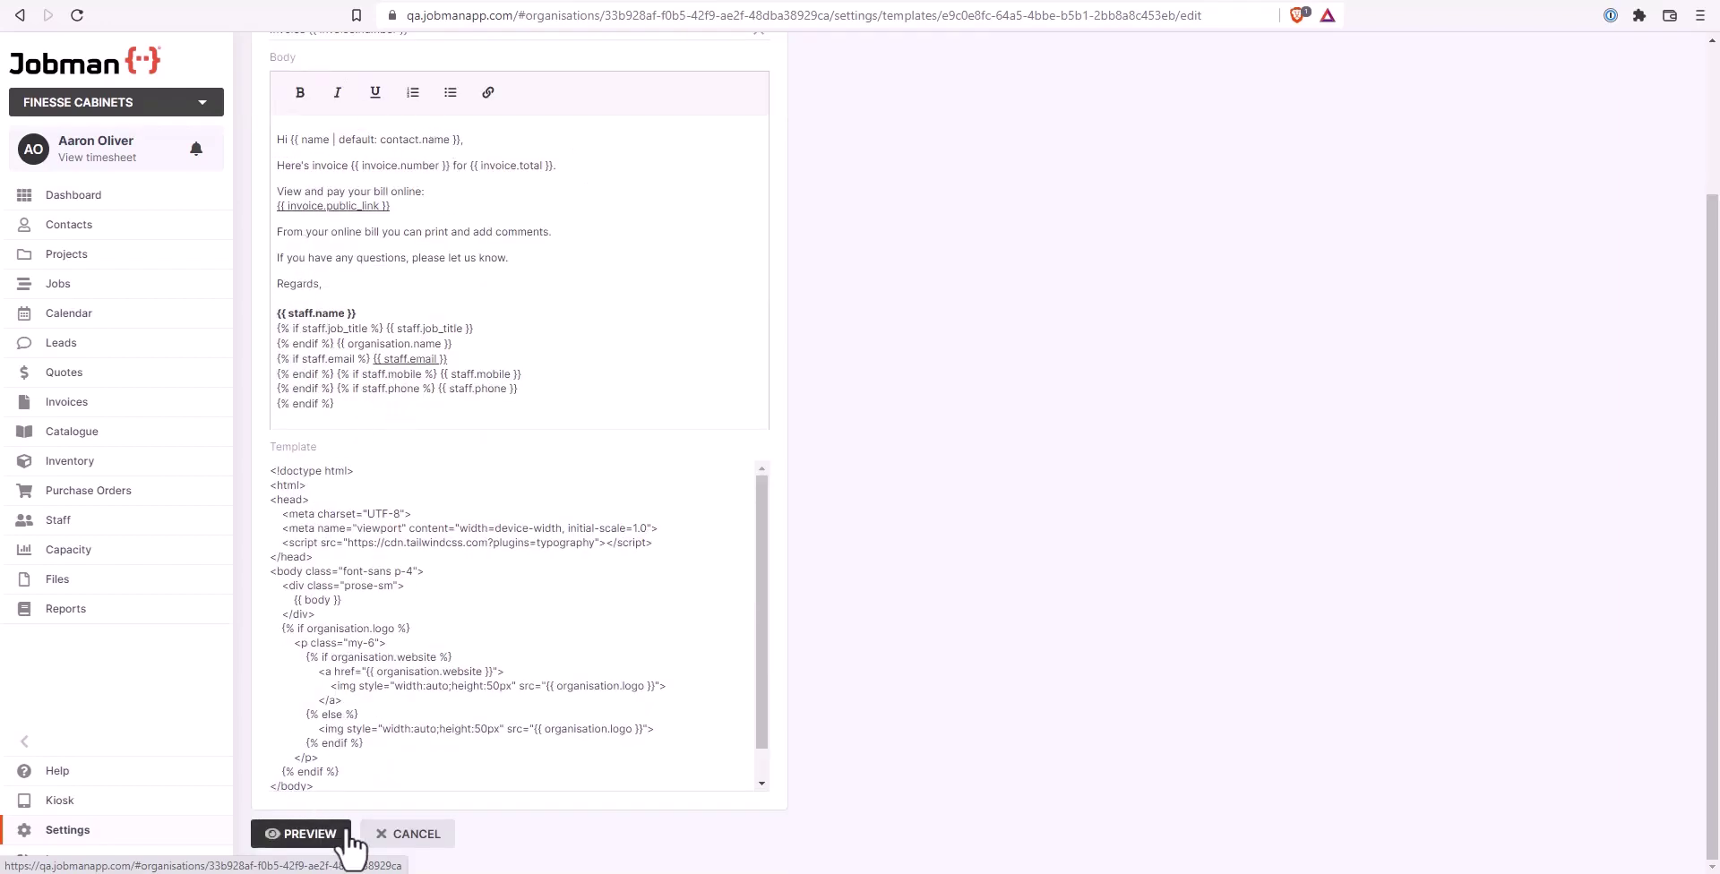
click(309, 834)
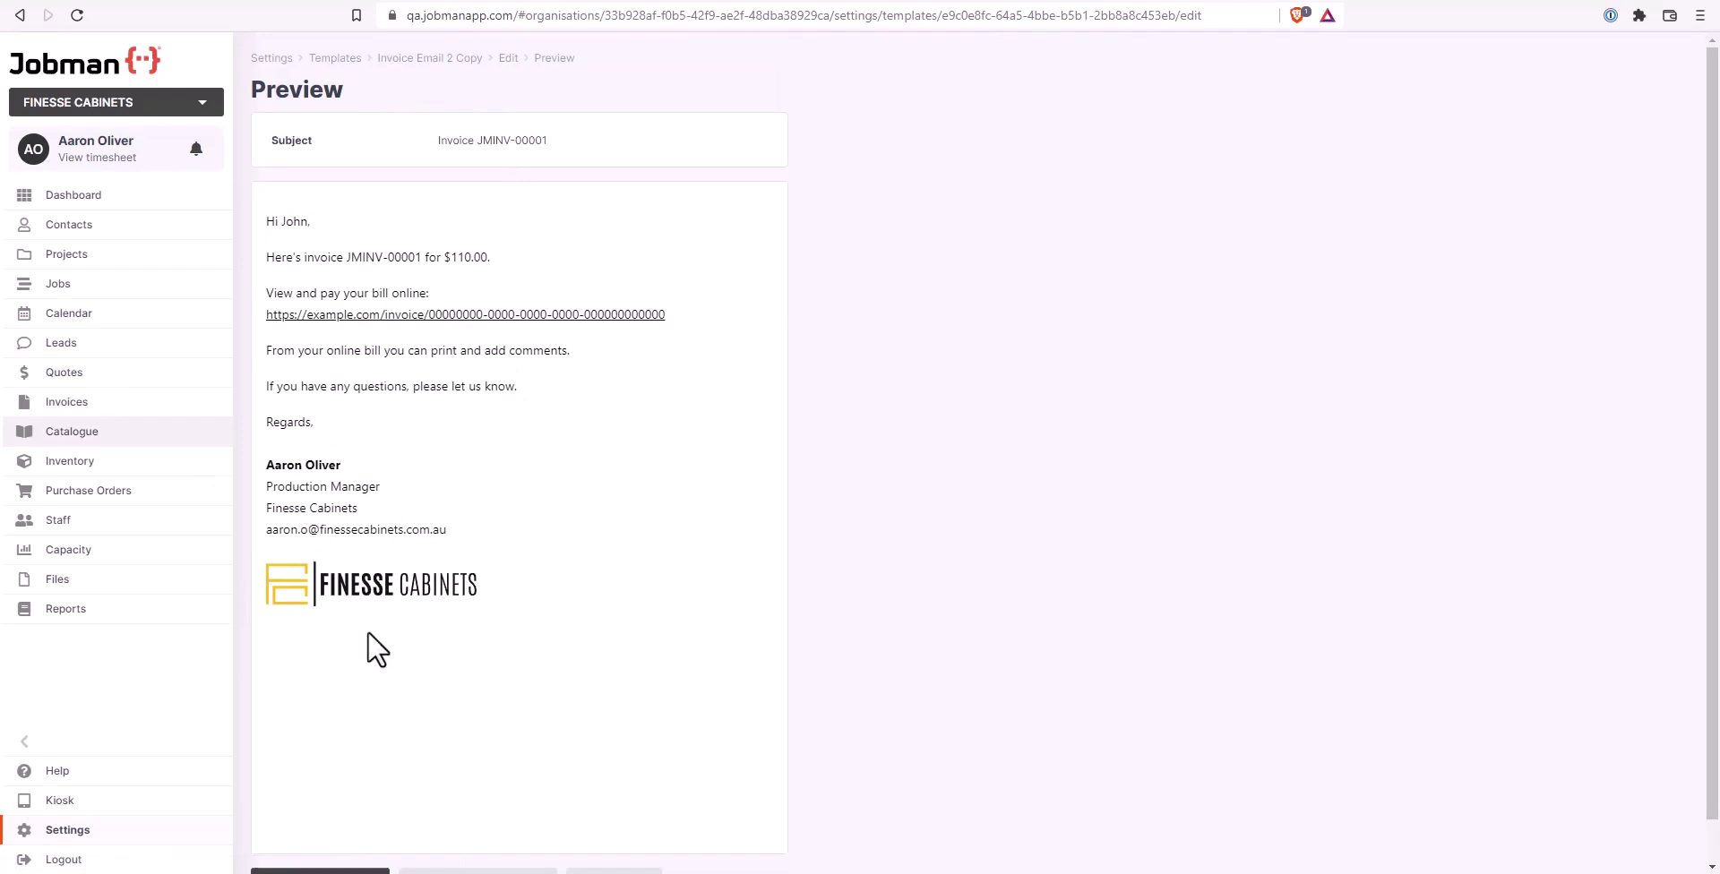
scroll(338, 858, down, 1)
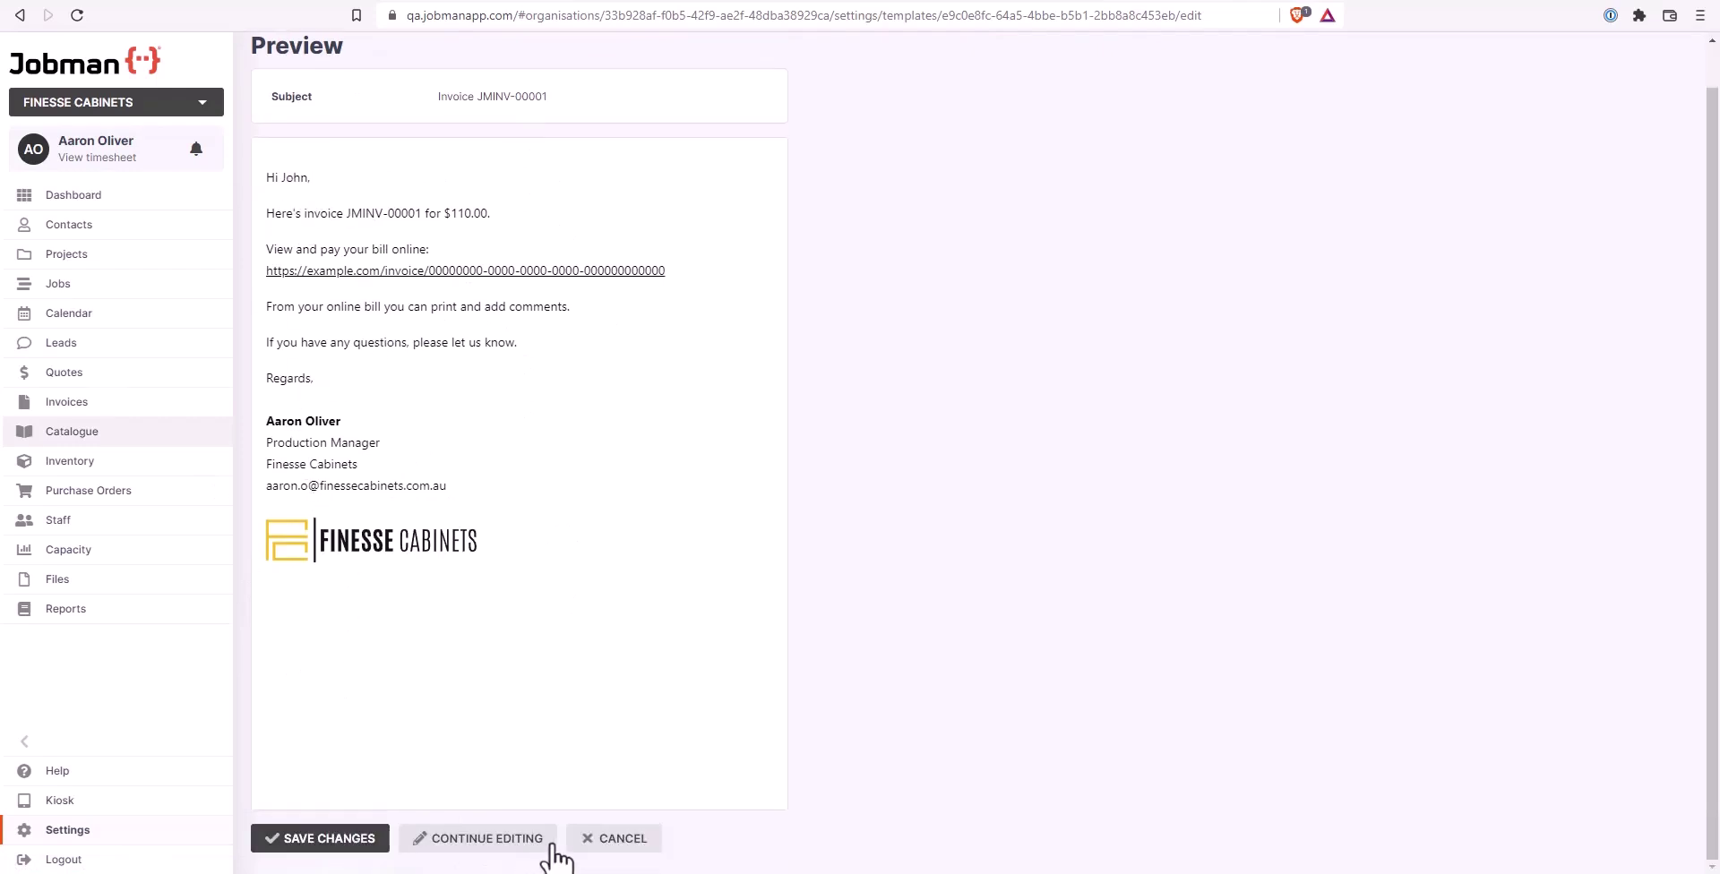
click(304, 842)
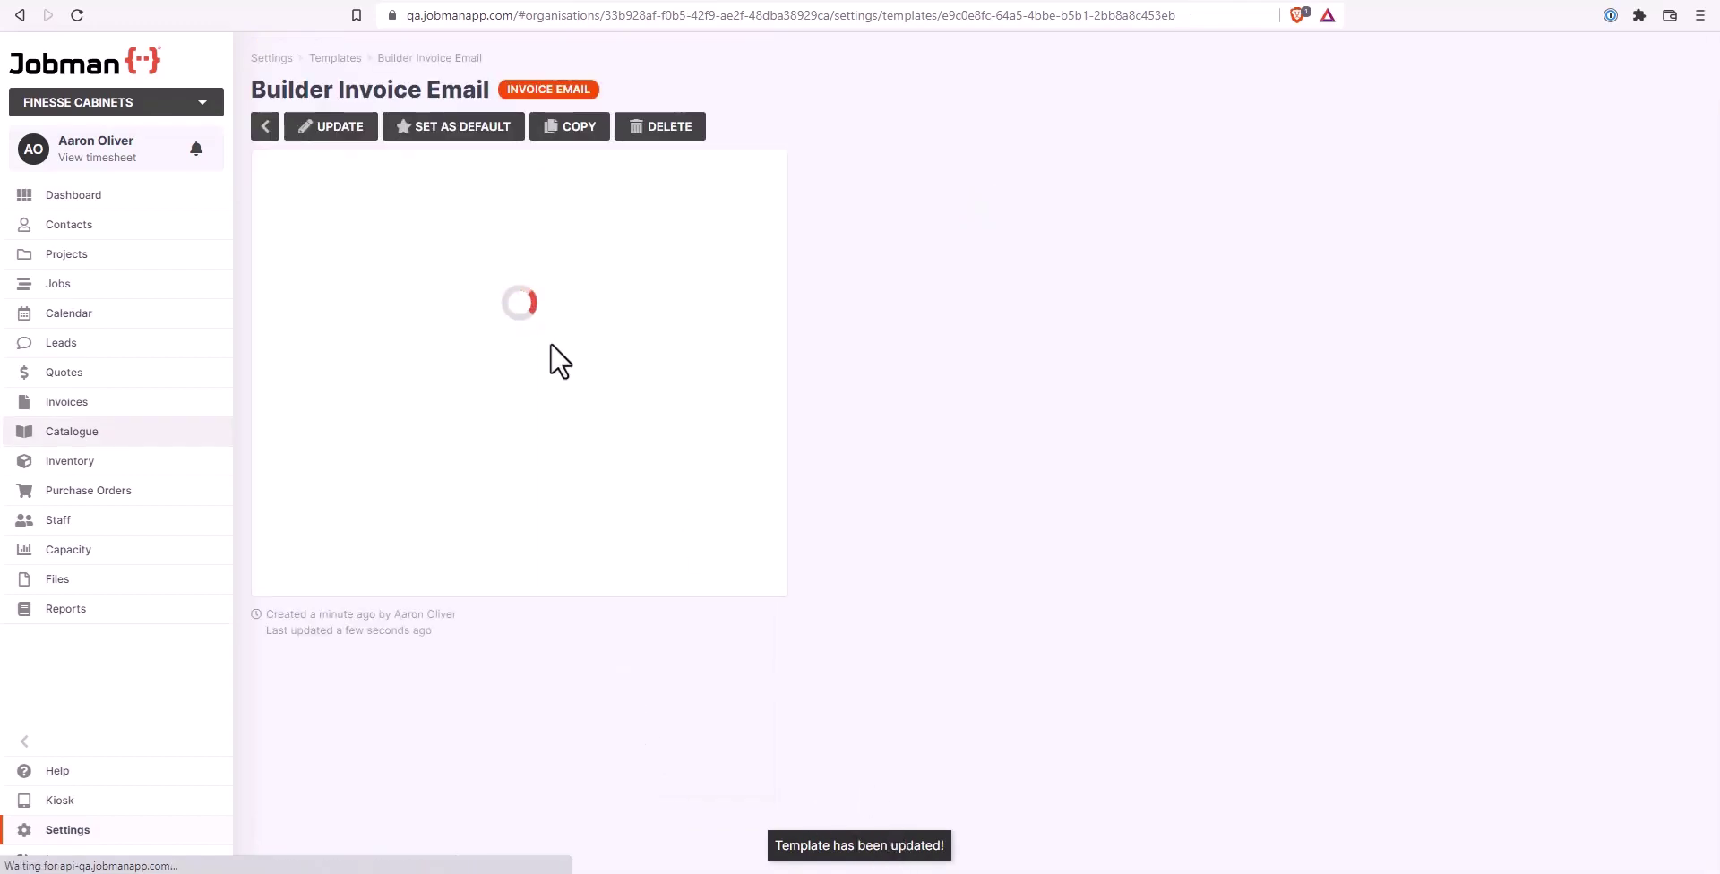
Step: Return to the templates list and create a template named Residential with the type Invoice Email
click(265, 127)
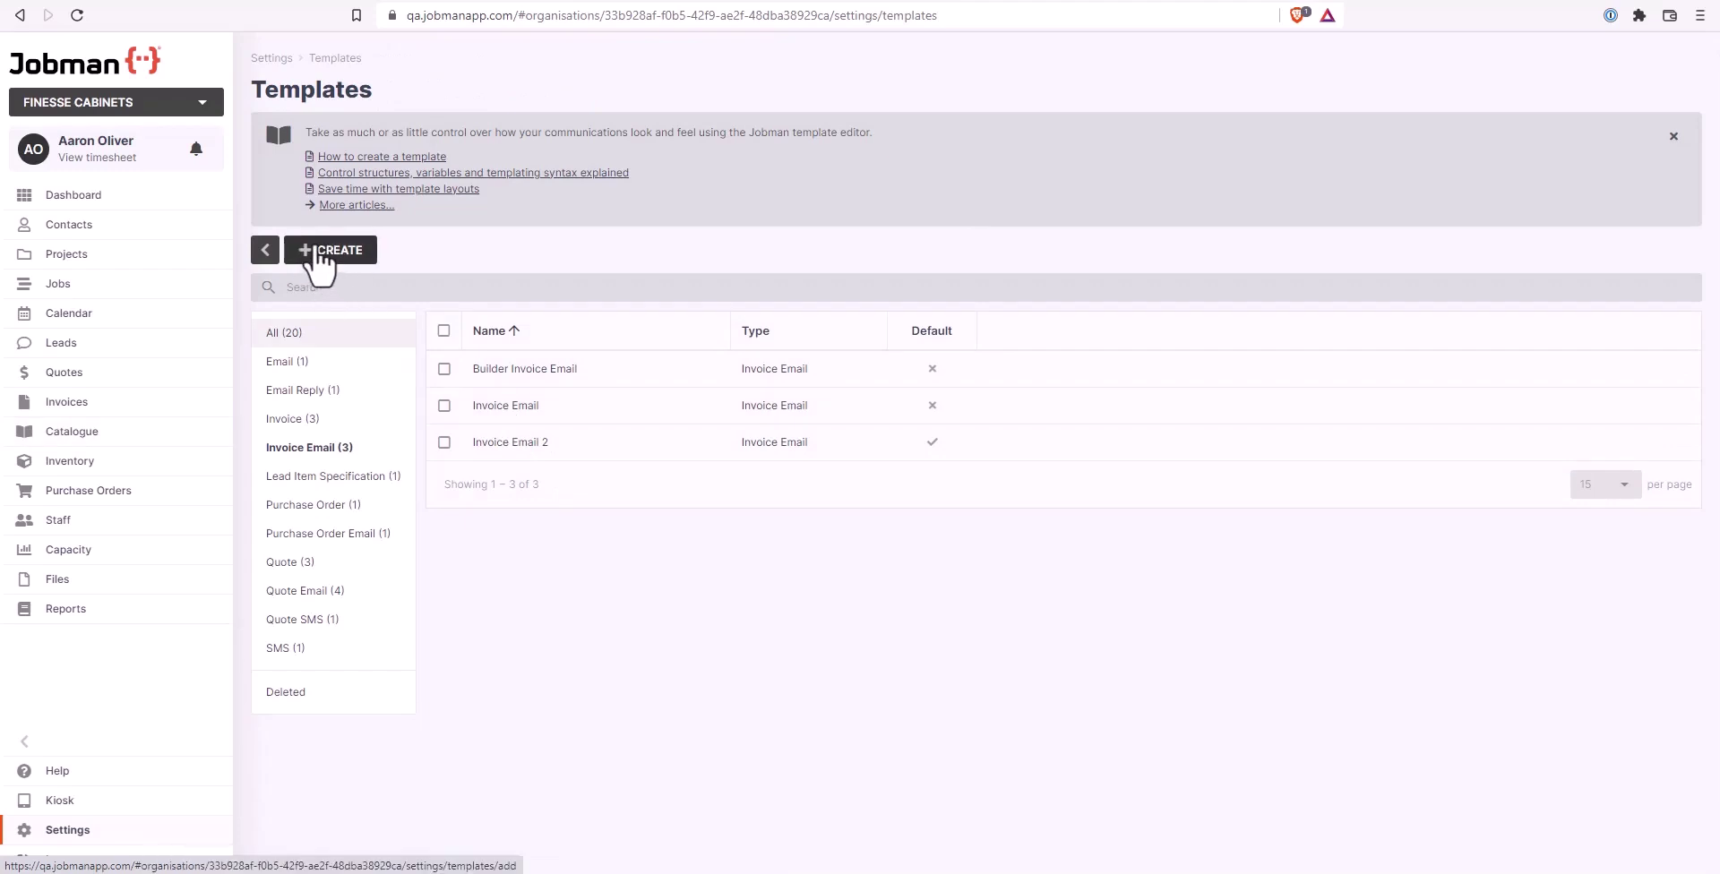
click(315, 253)
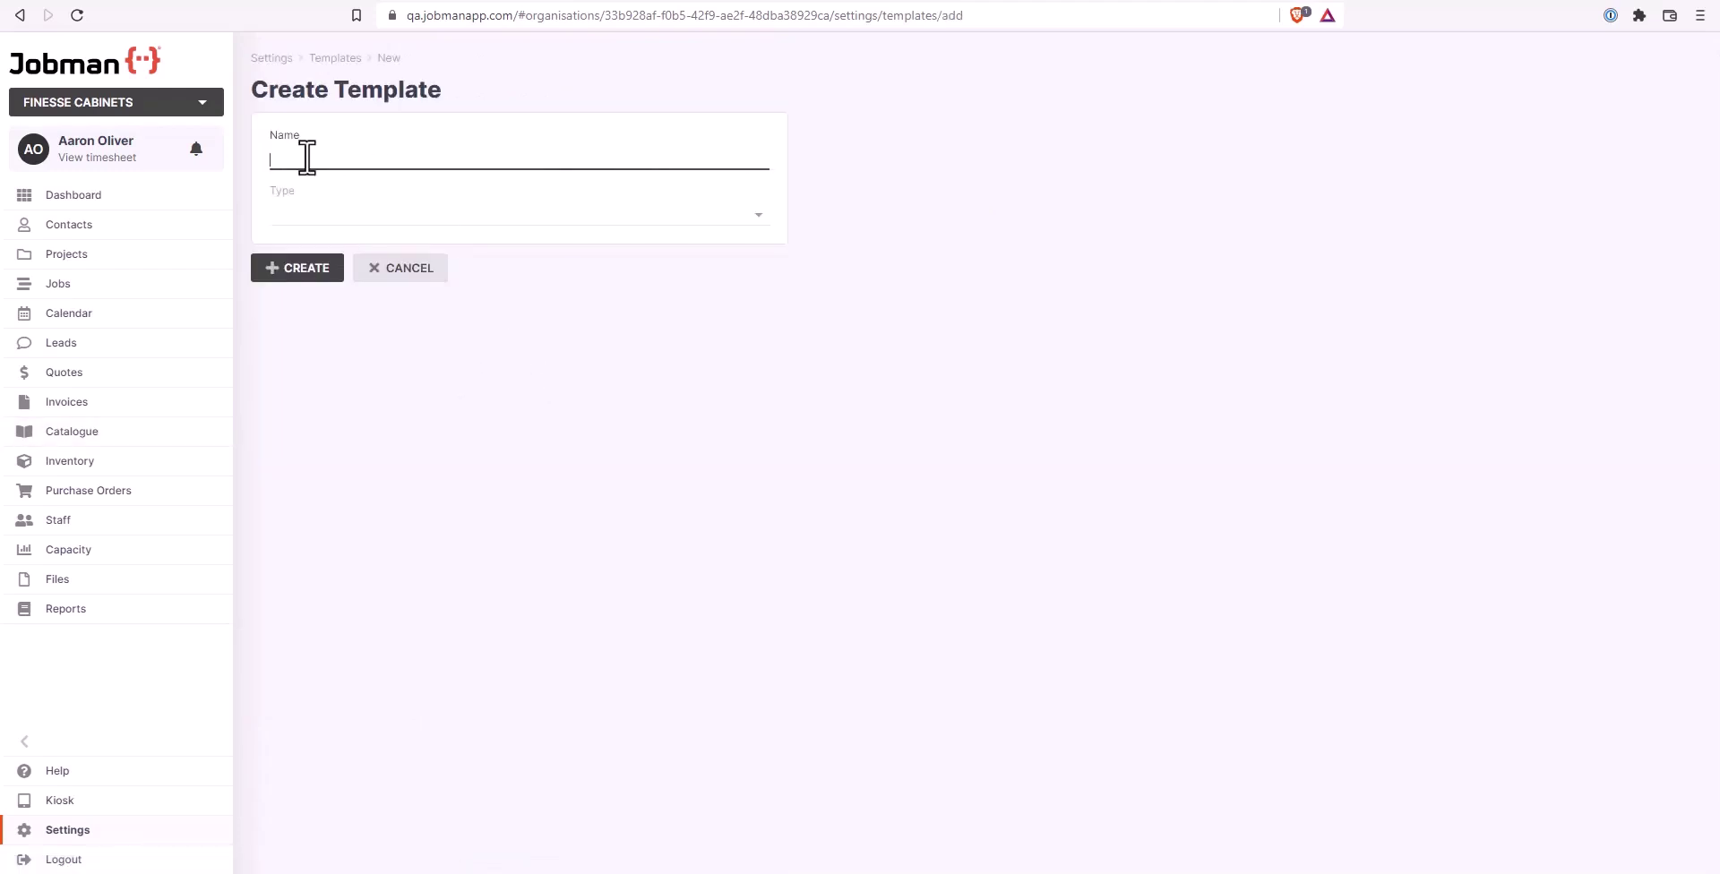
text(Residential)
click(760, 235)
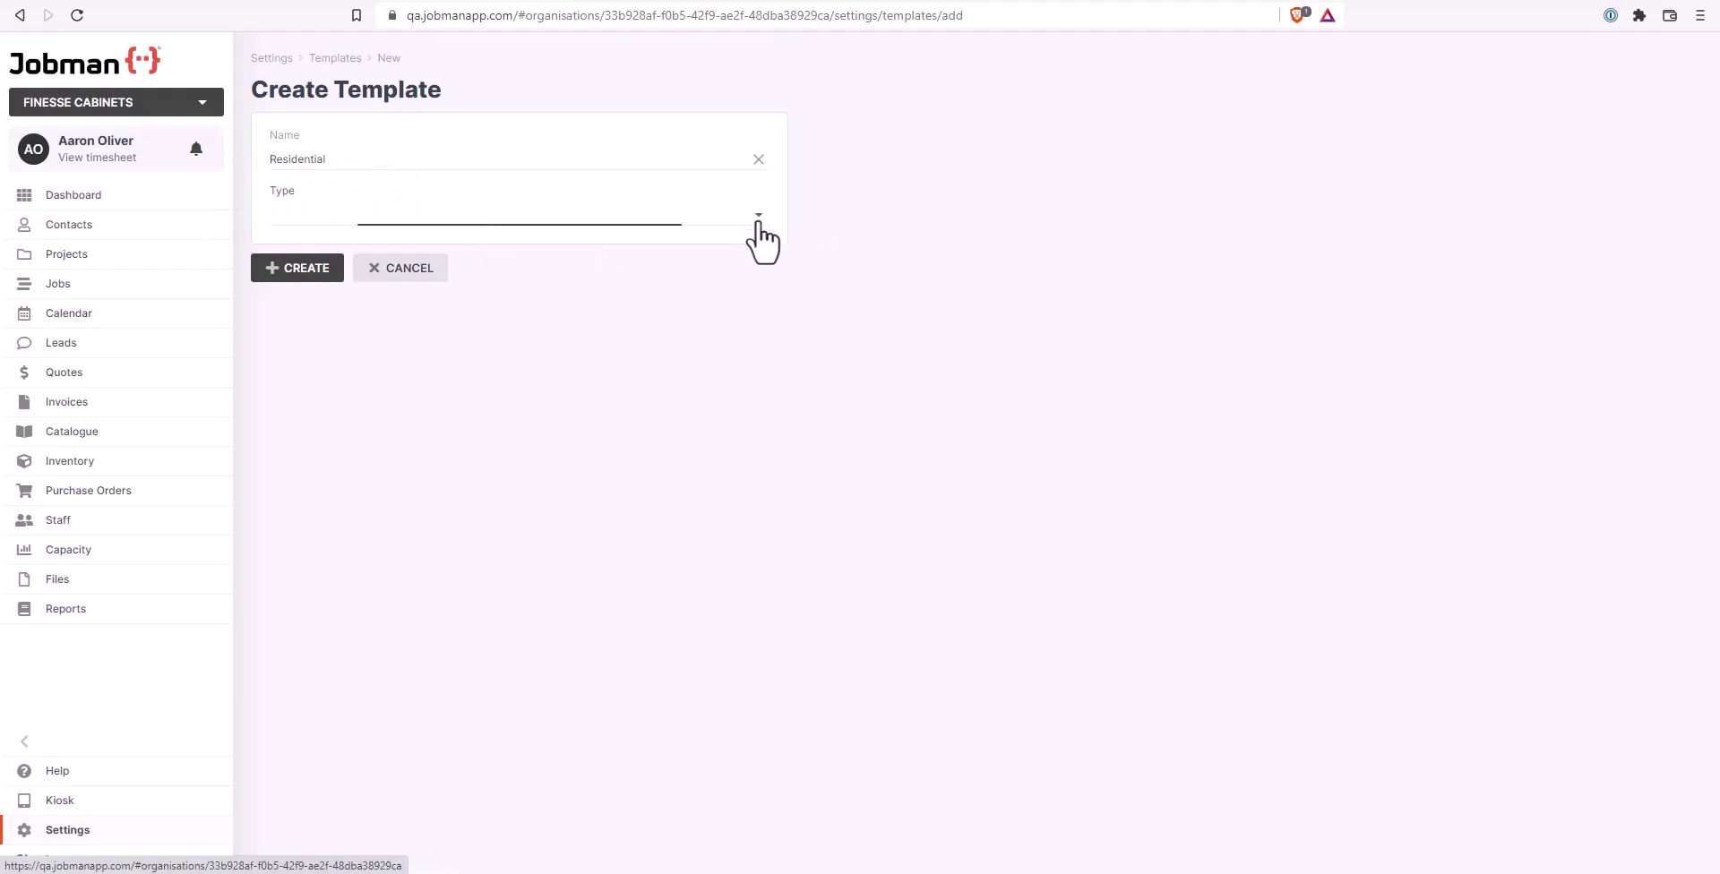
click(319, 348)
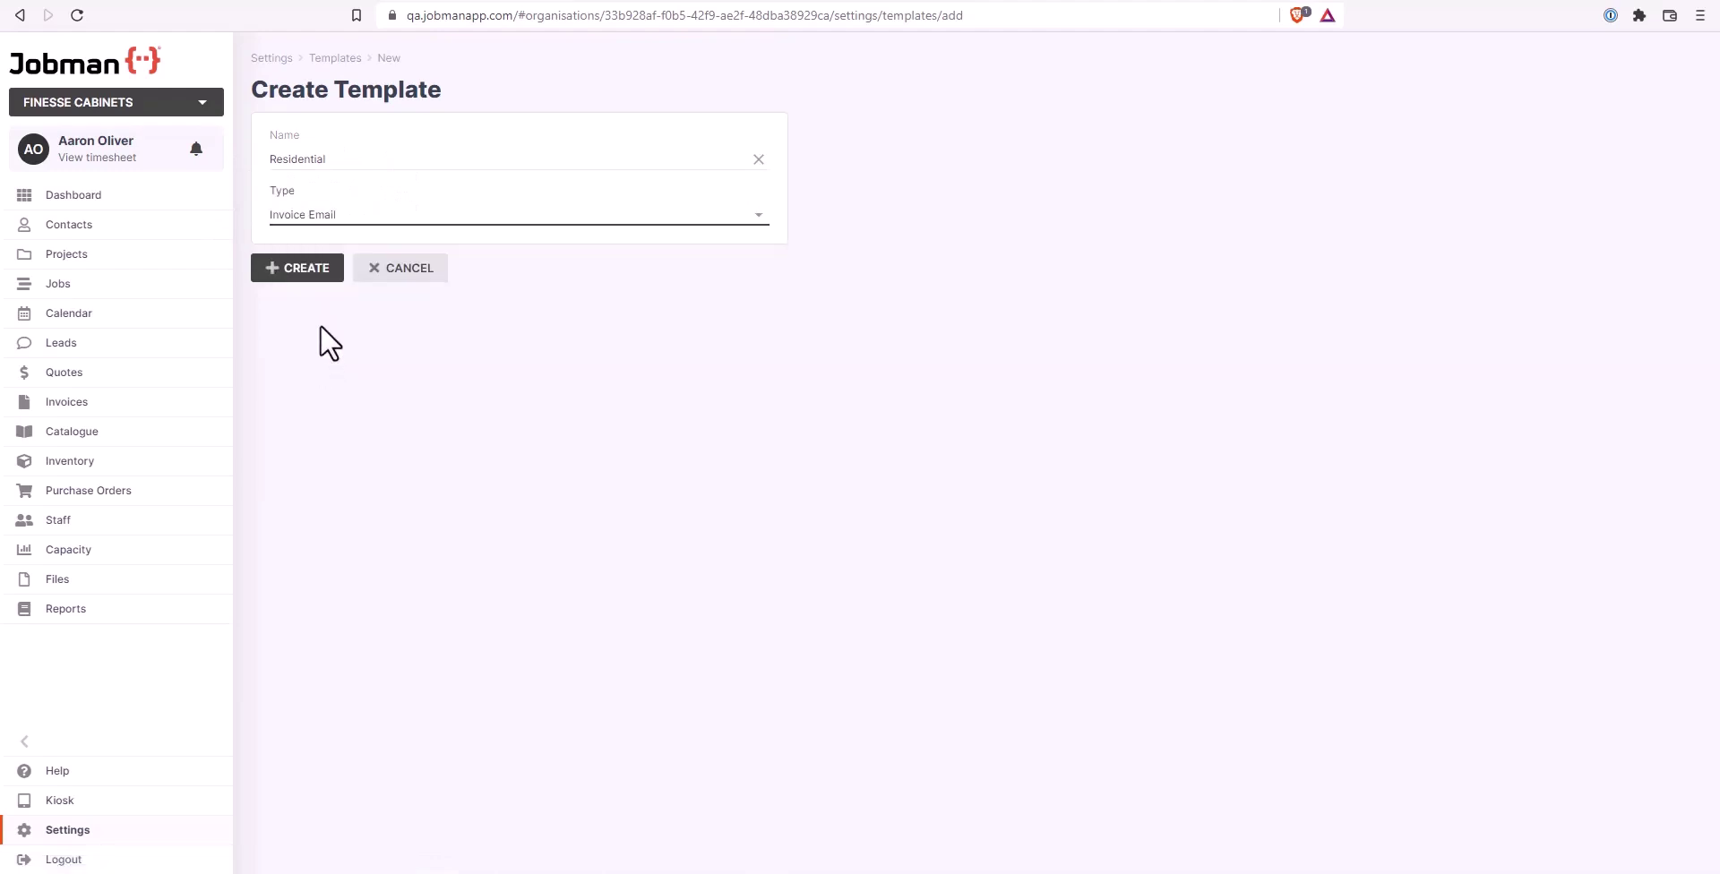
click(293, 269)
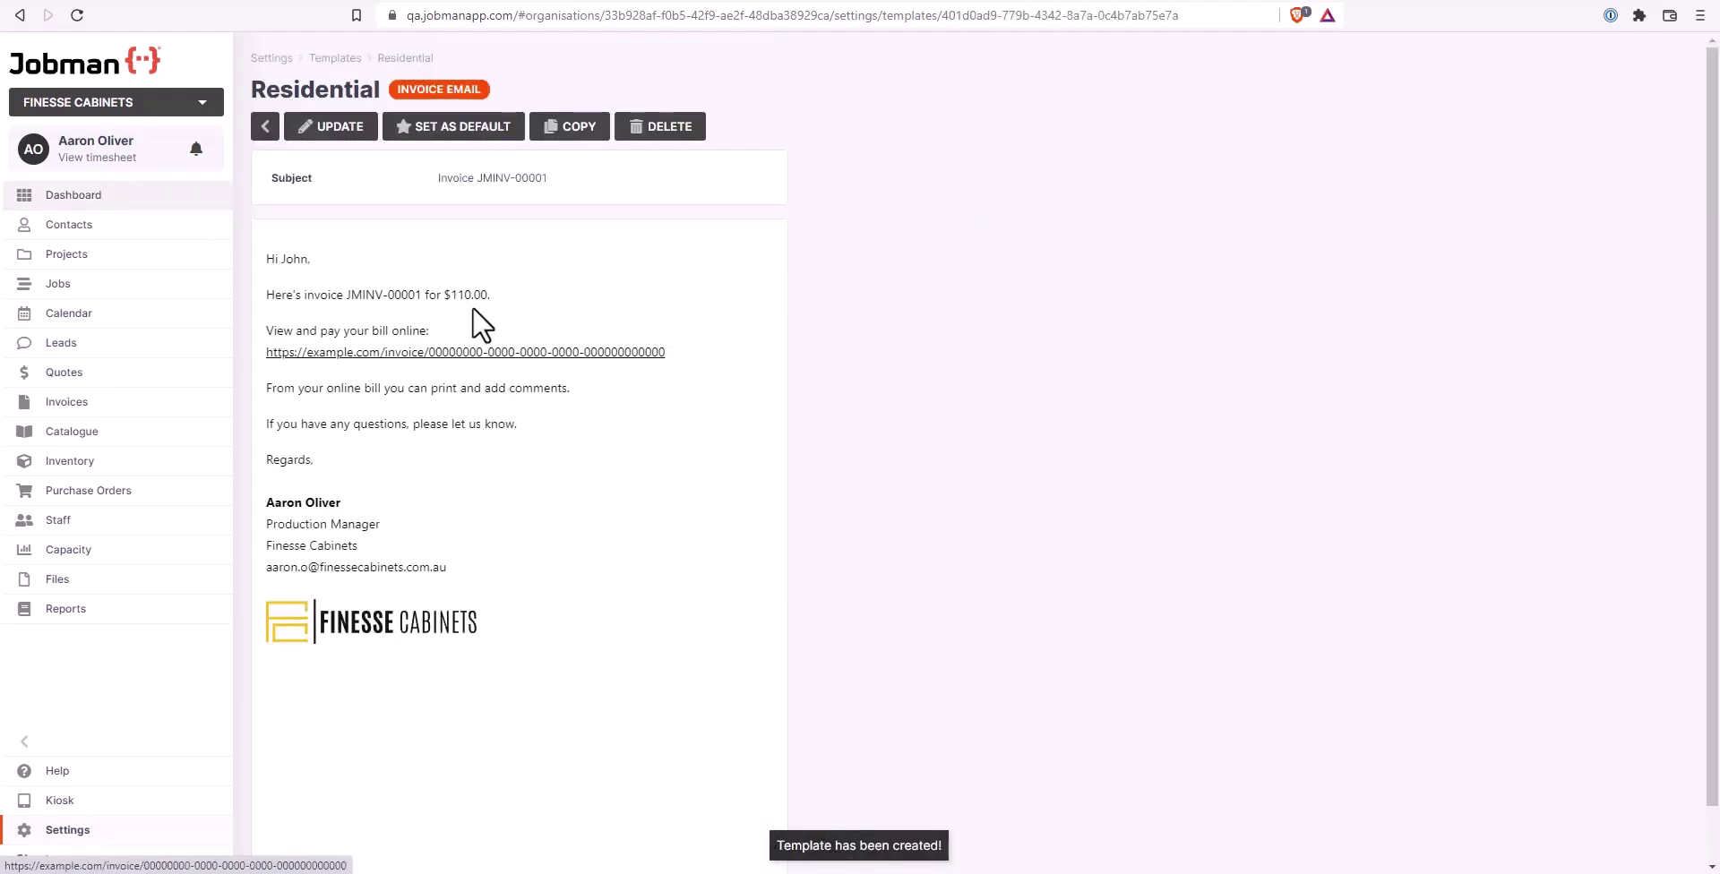
Step: Open the Residential template for editing, preview the email and save it
click(323, 143)
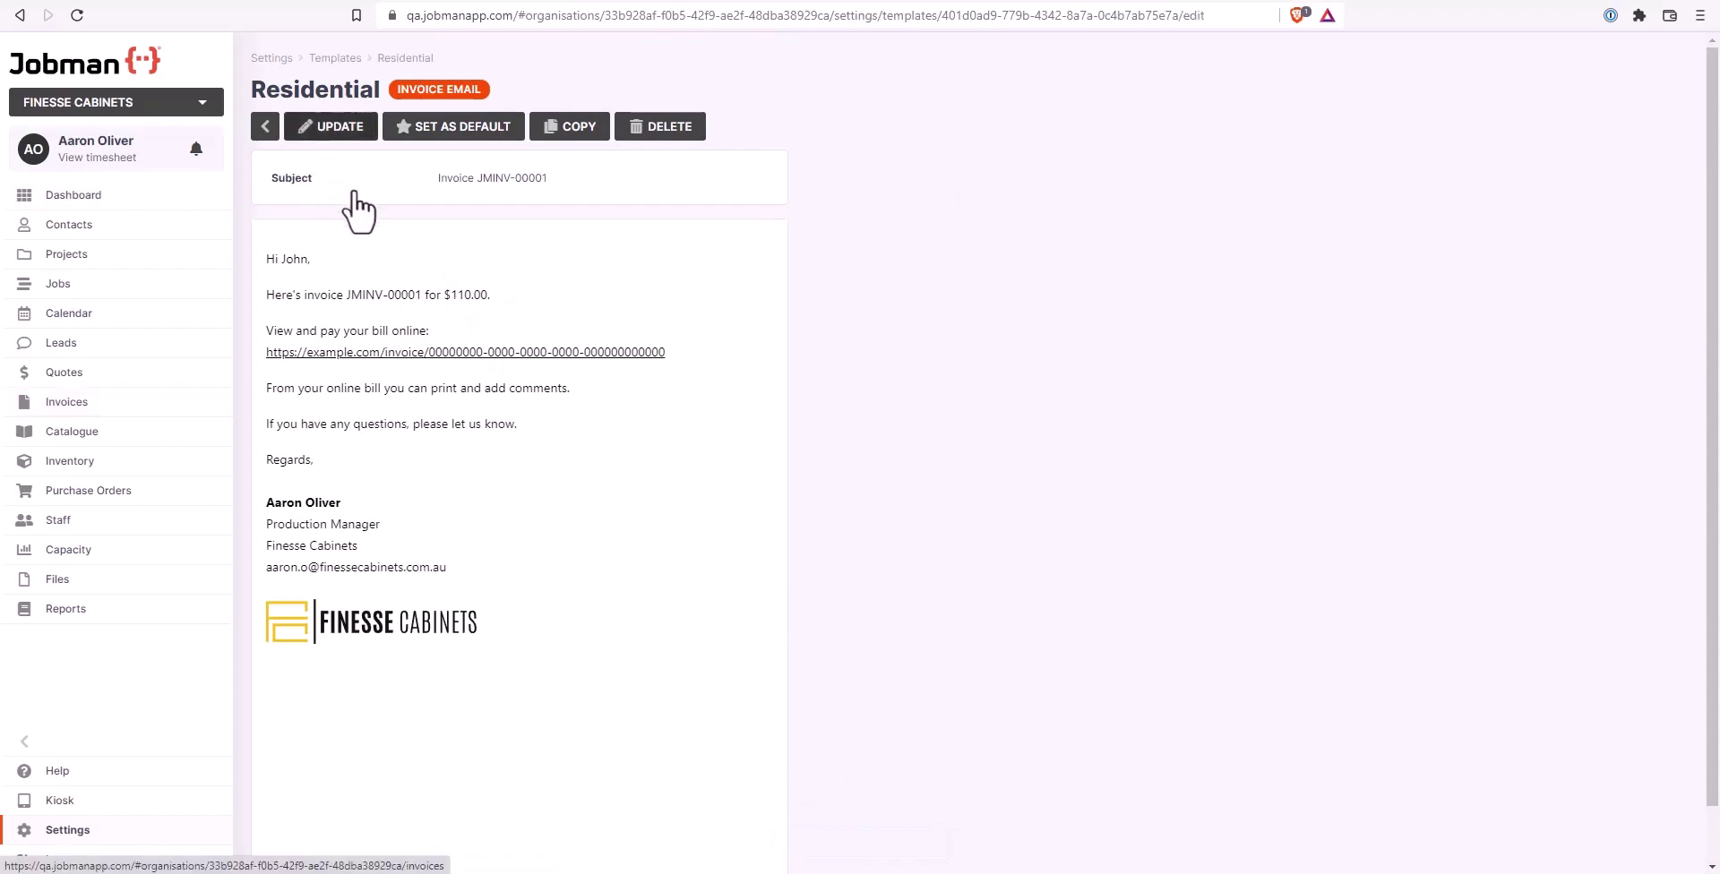
scroll(562, 534, down, 2)
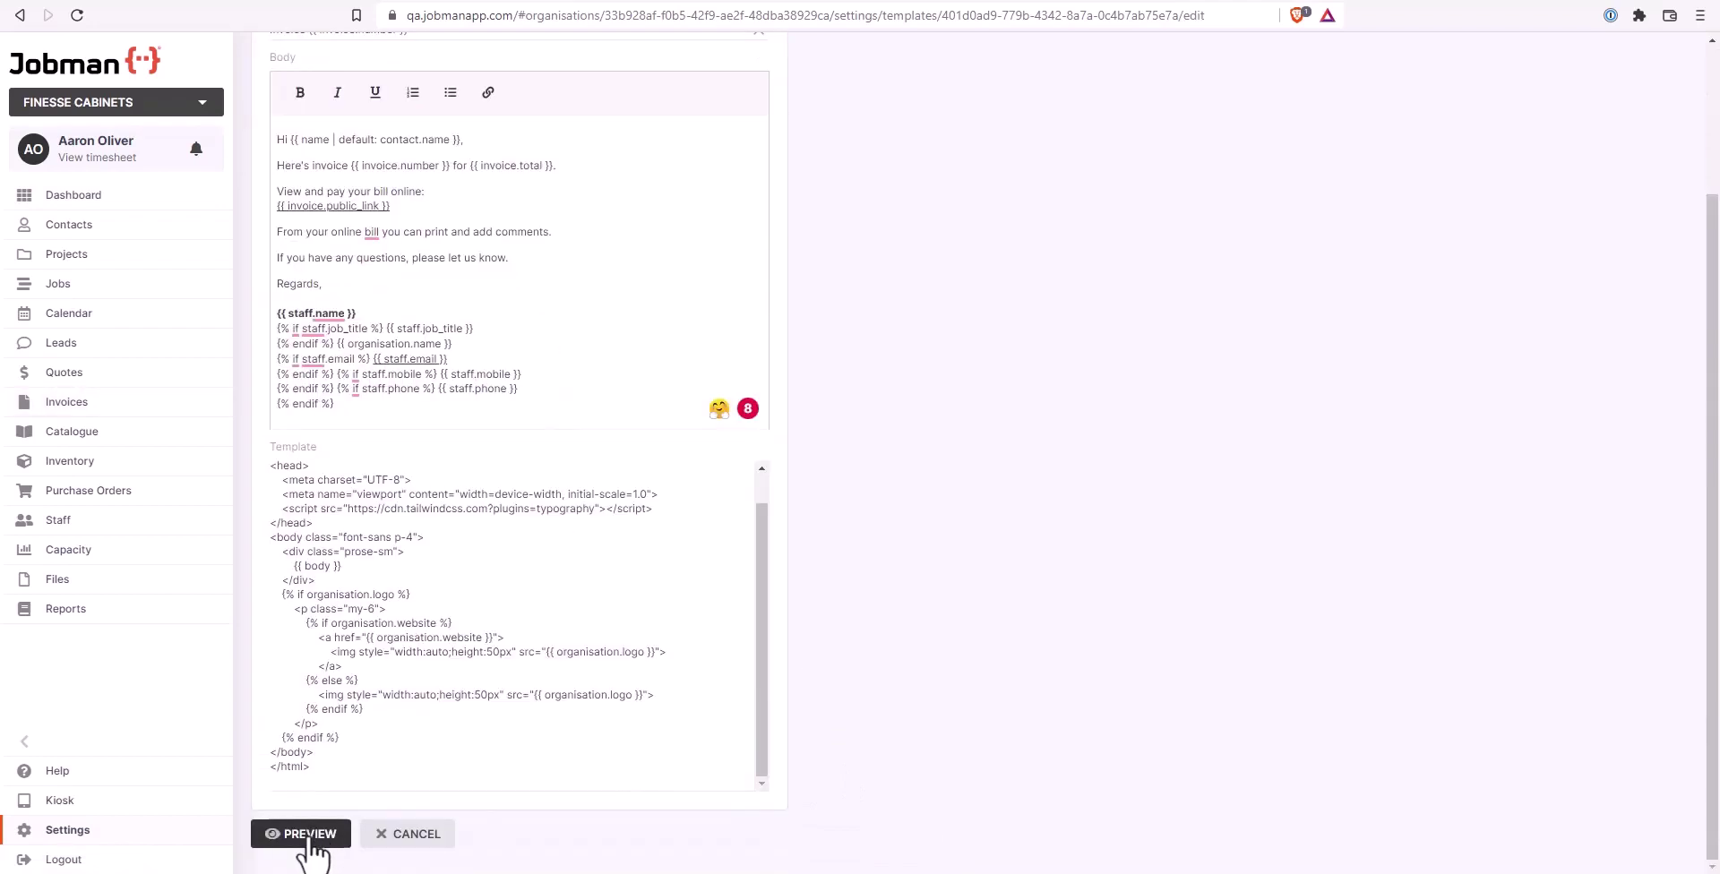
click(304, 840)
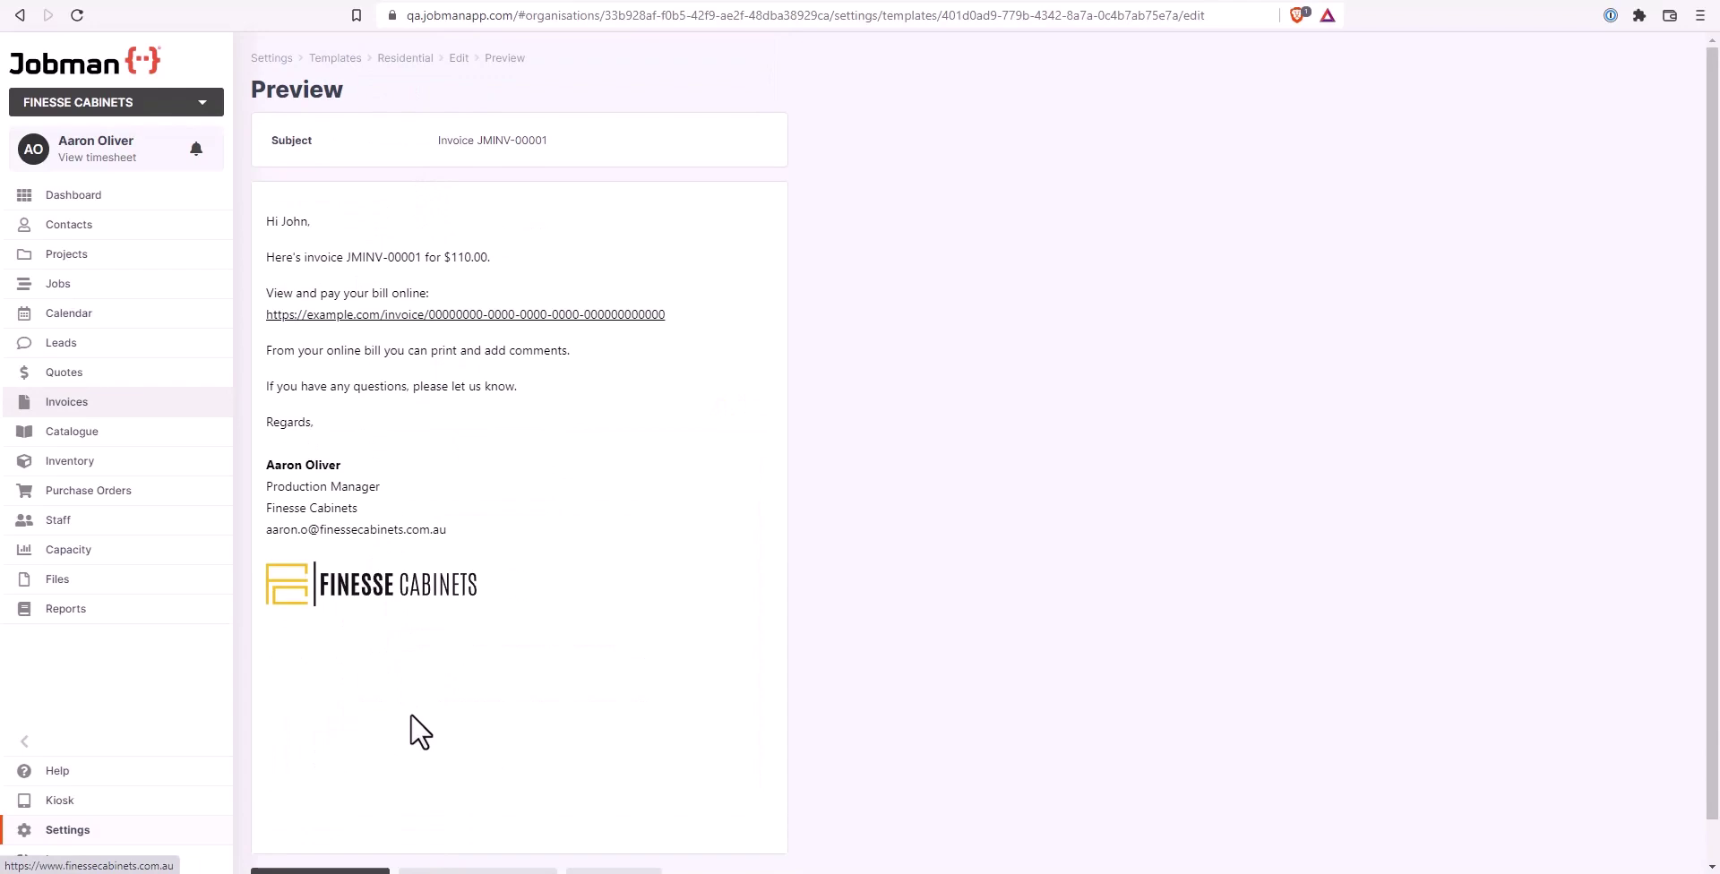
scroll(411, 713, down, 1)
click(319, 838)
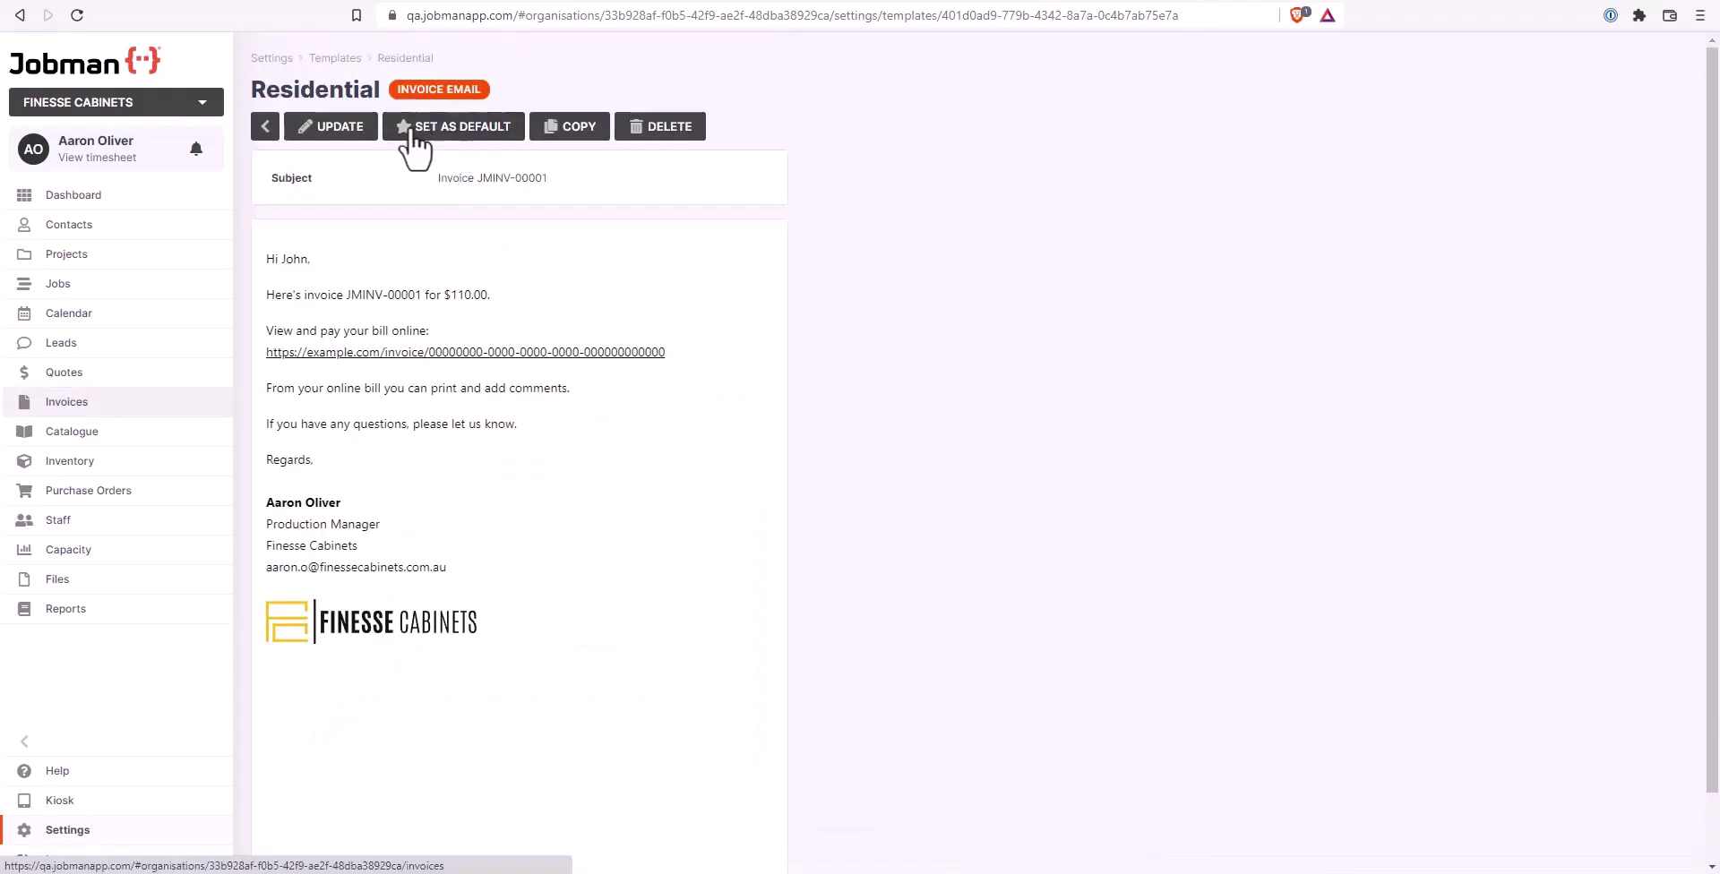
Step: Set the Residential template as the default for the Invoice Email type
click(454, 134)
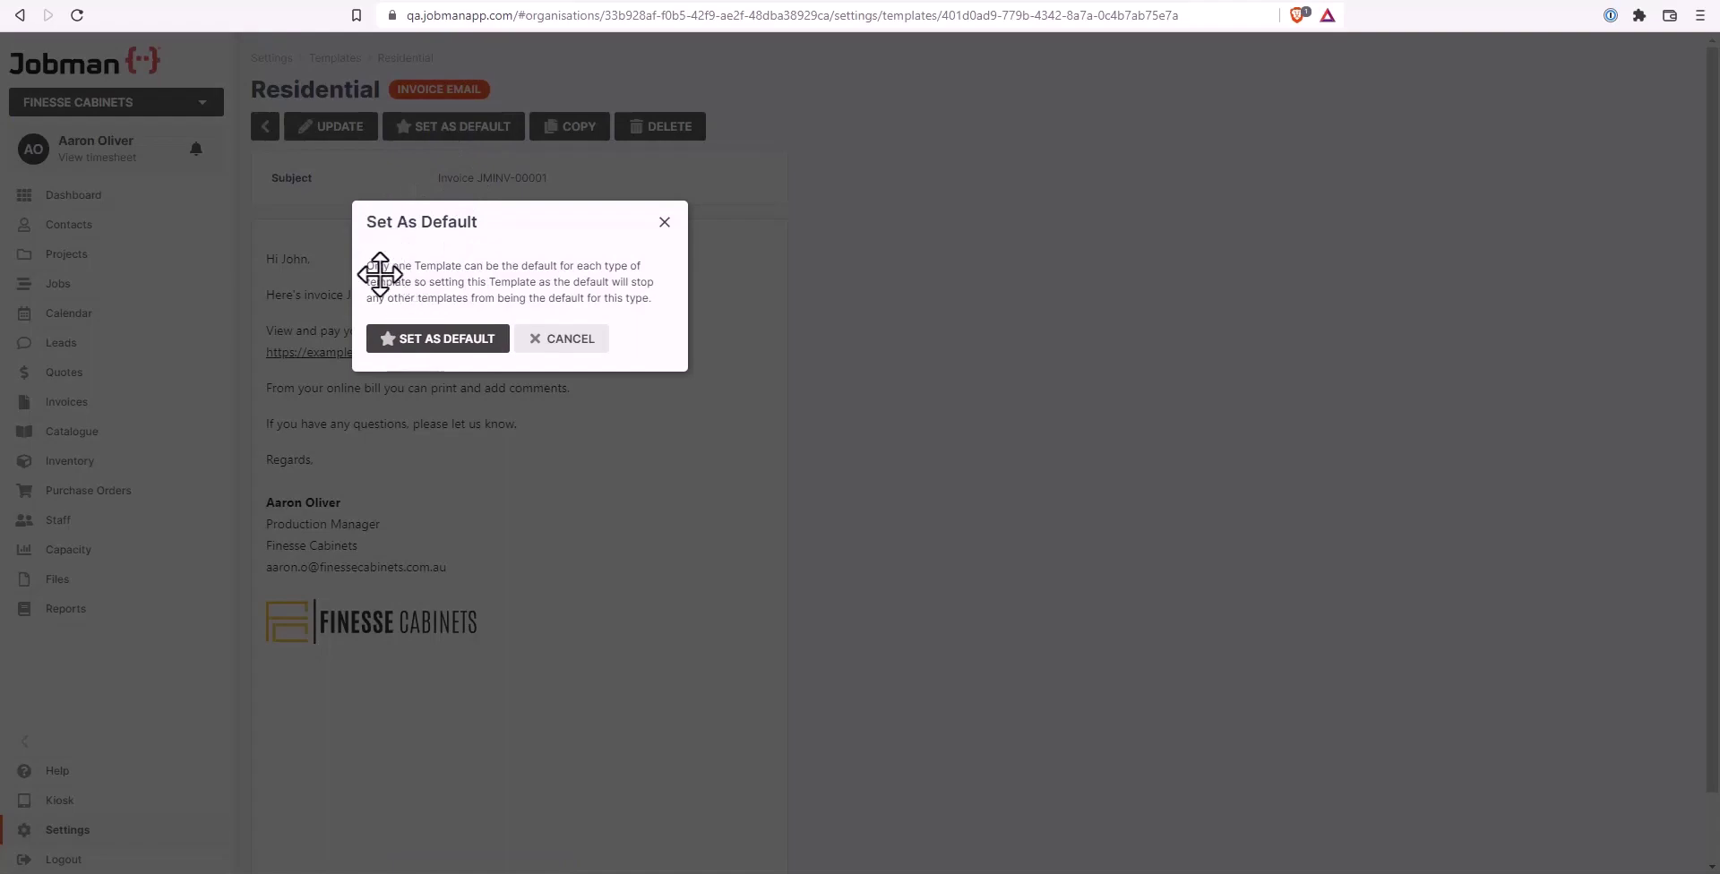
click(417, 346)
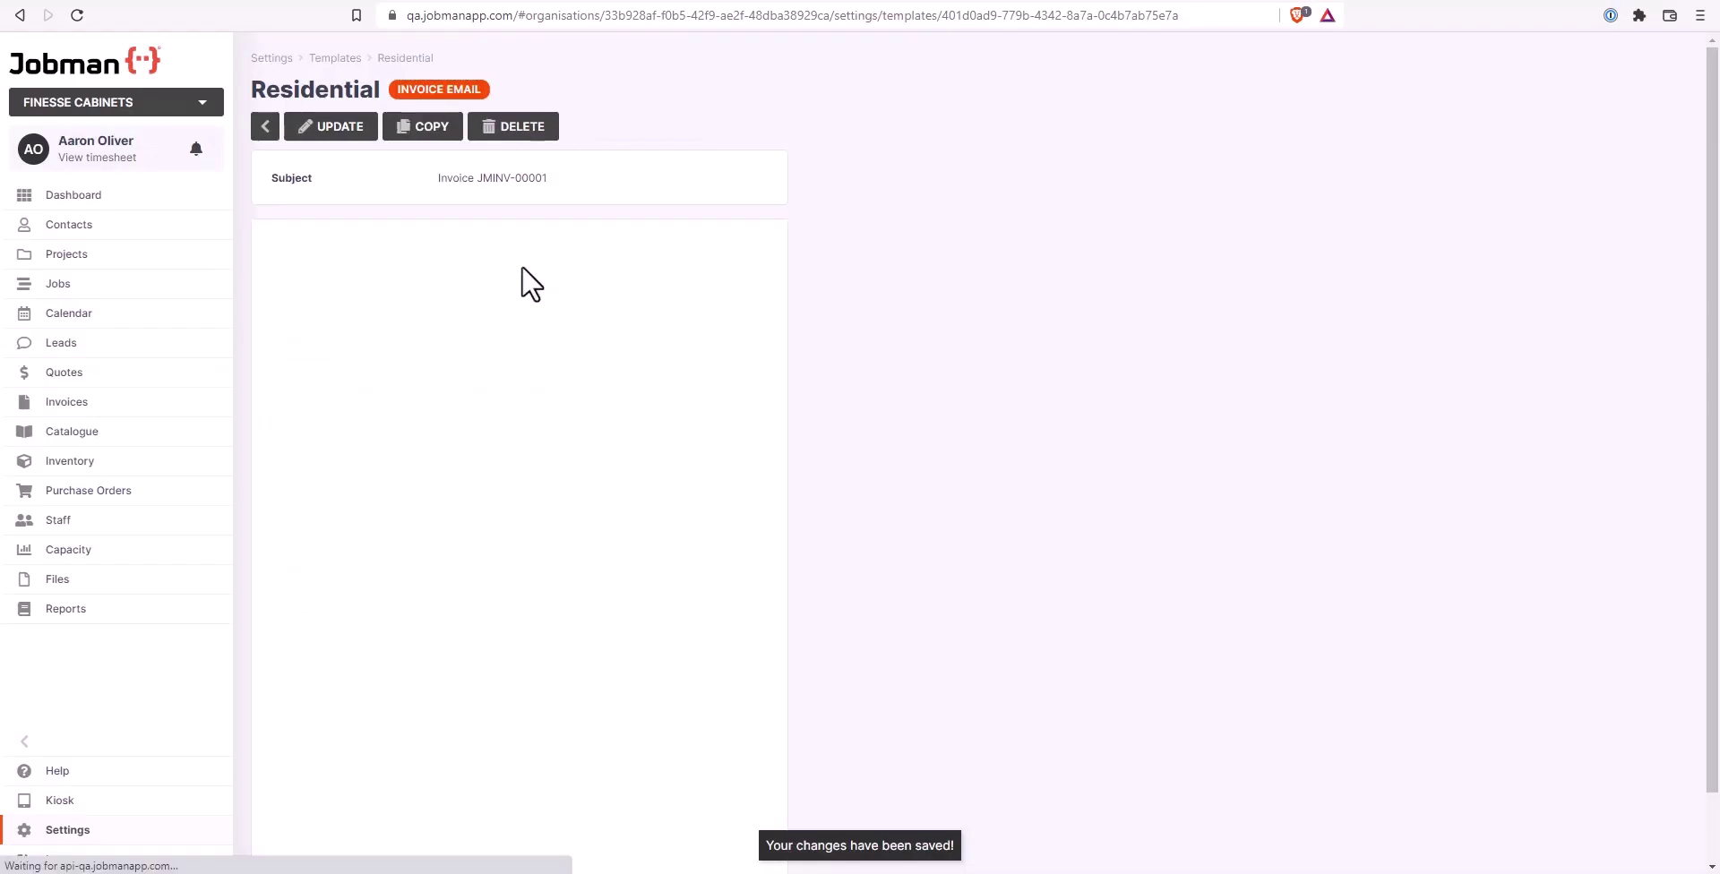
Step: Open the help article on how to add a new contact from the Contacts page
key(alt+Left)
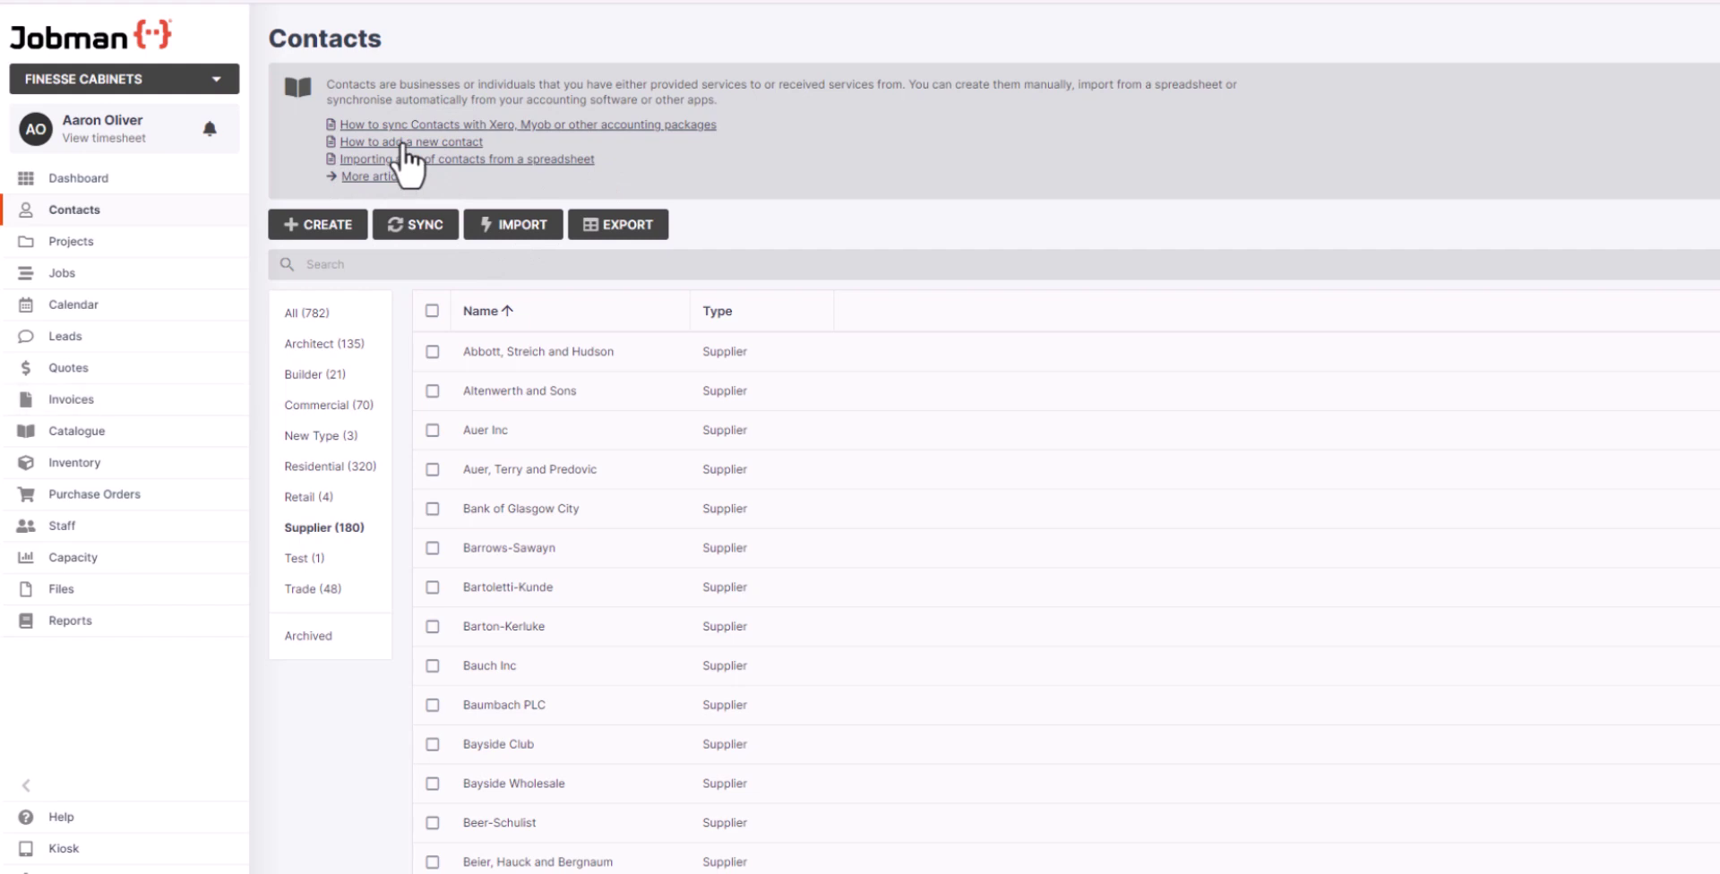
click(405, 143)
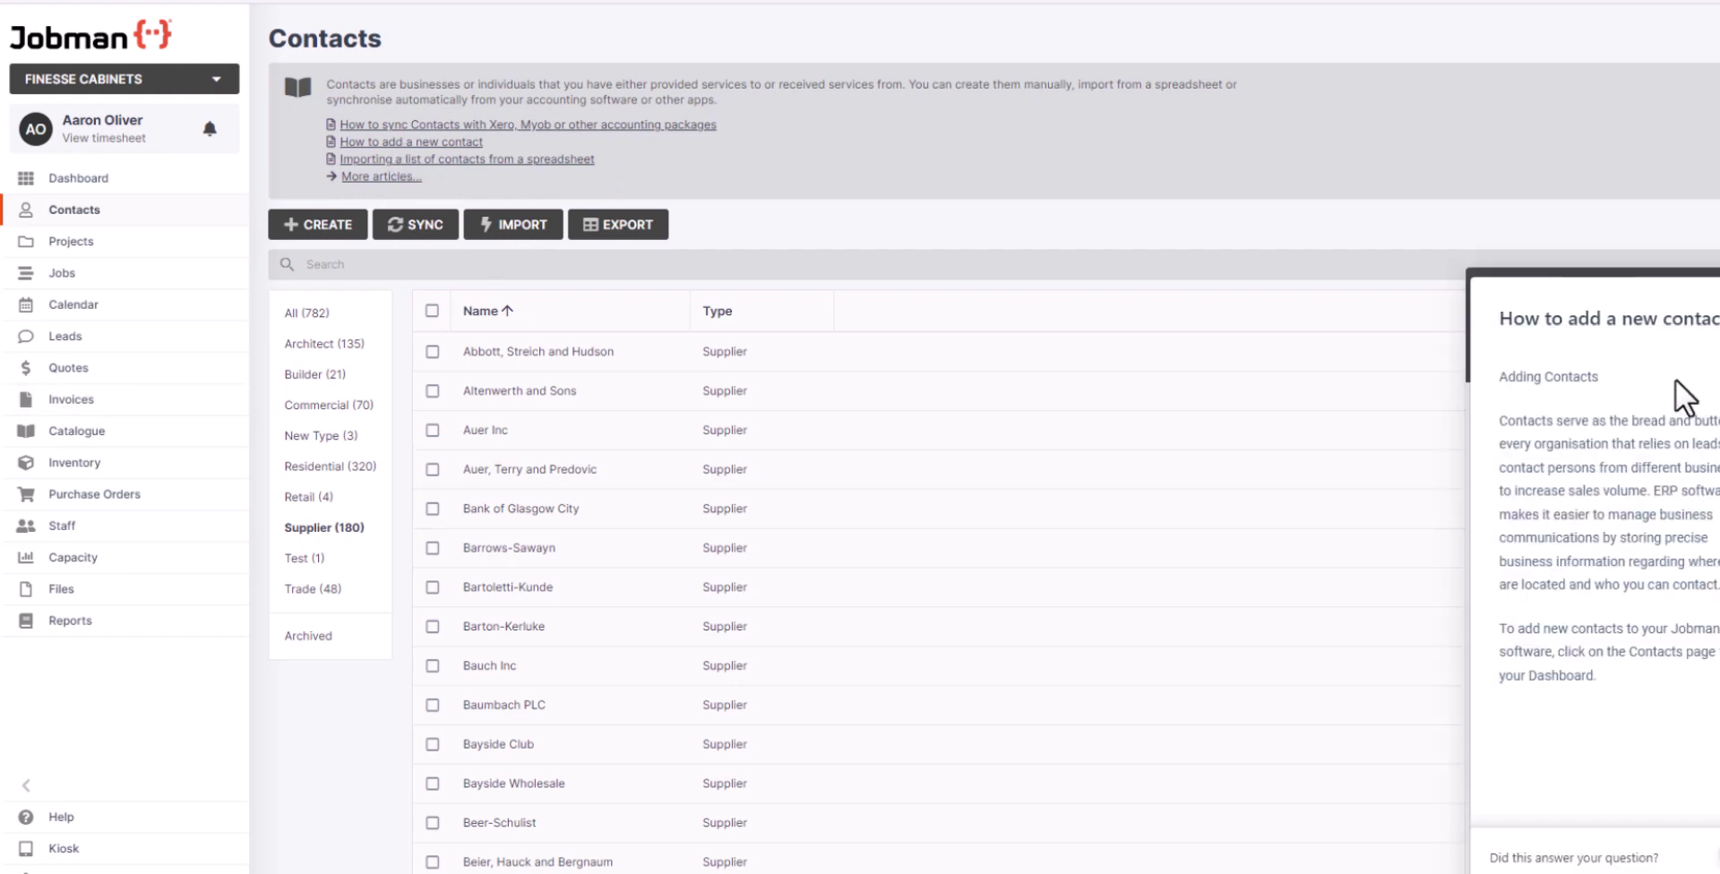